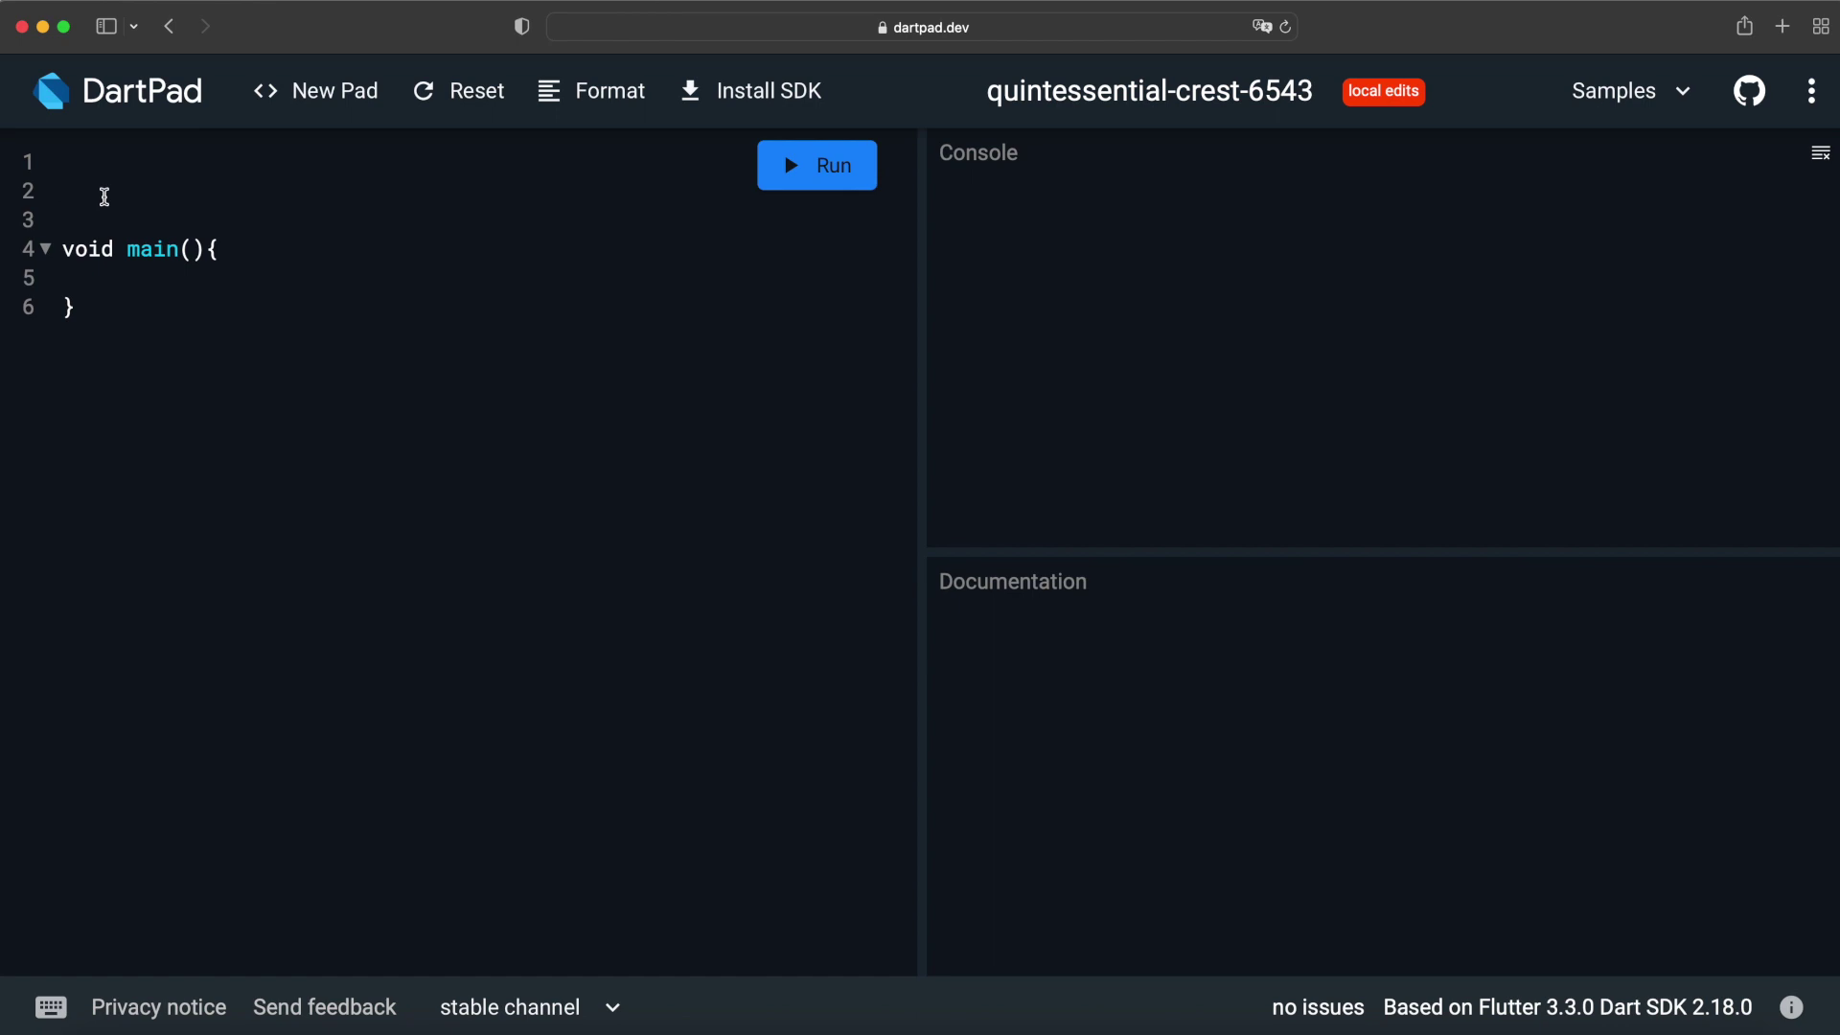
type("class ")
type("Car(")
Lay out empty bodies for the Car, Tesla and Honda classes
key("BackSpace")
type("{")
key("Return")
type("\\")
key("BackSpace")
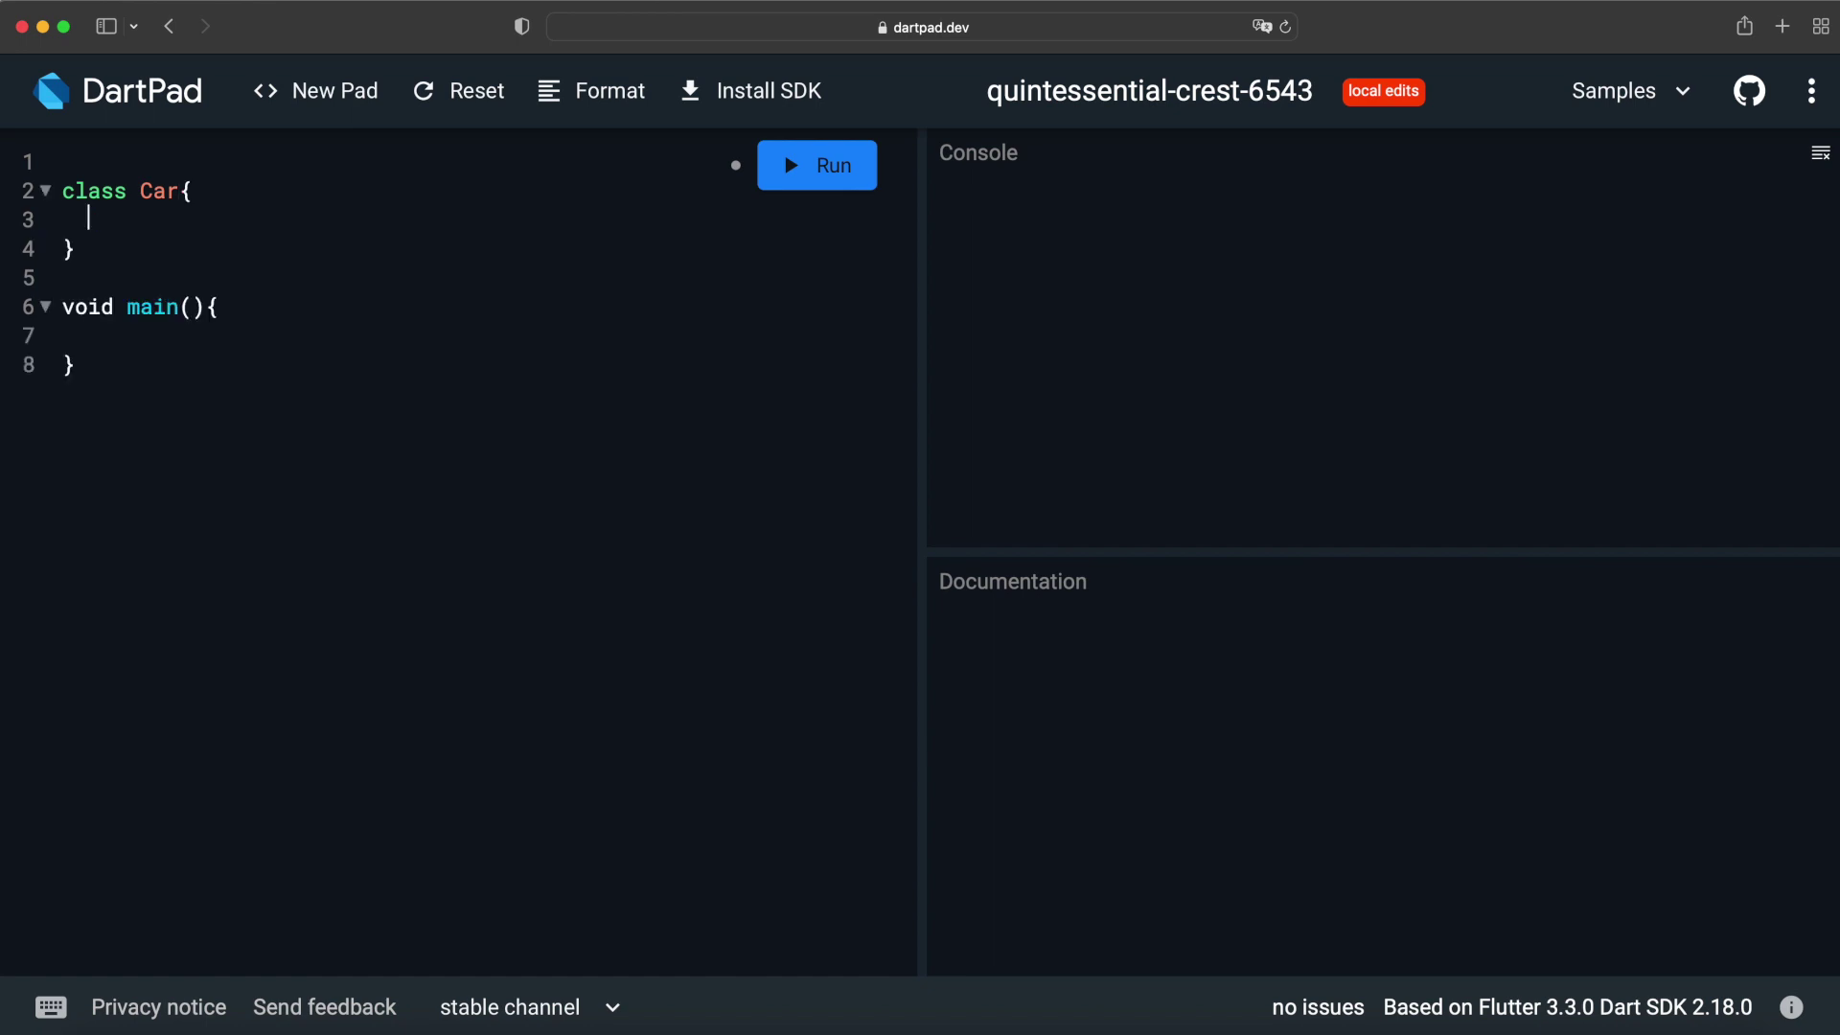
key("Down")
key("Down")
key("Return")
key("Return")
key("Up")
type("class Tesla{")
key("Return")
key("Up")
key("Up")
key("Up")
key("Return")
key("Return")
type("class ")
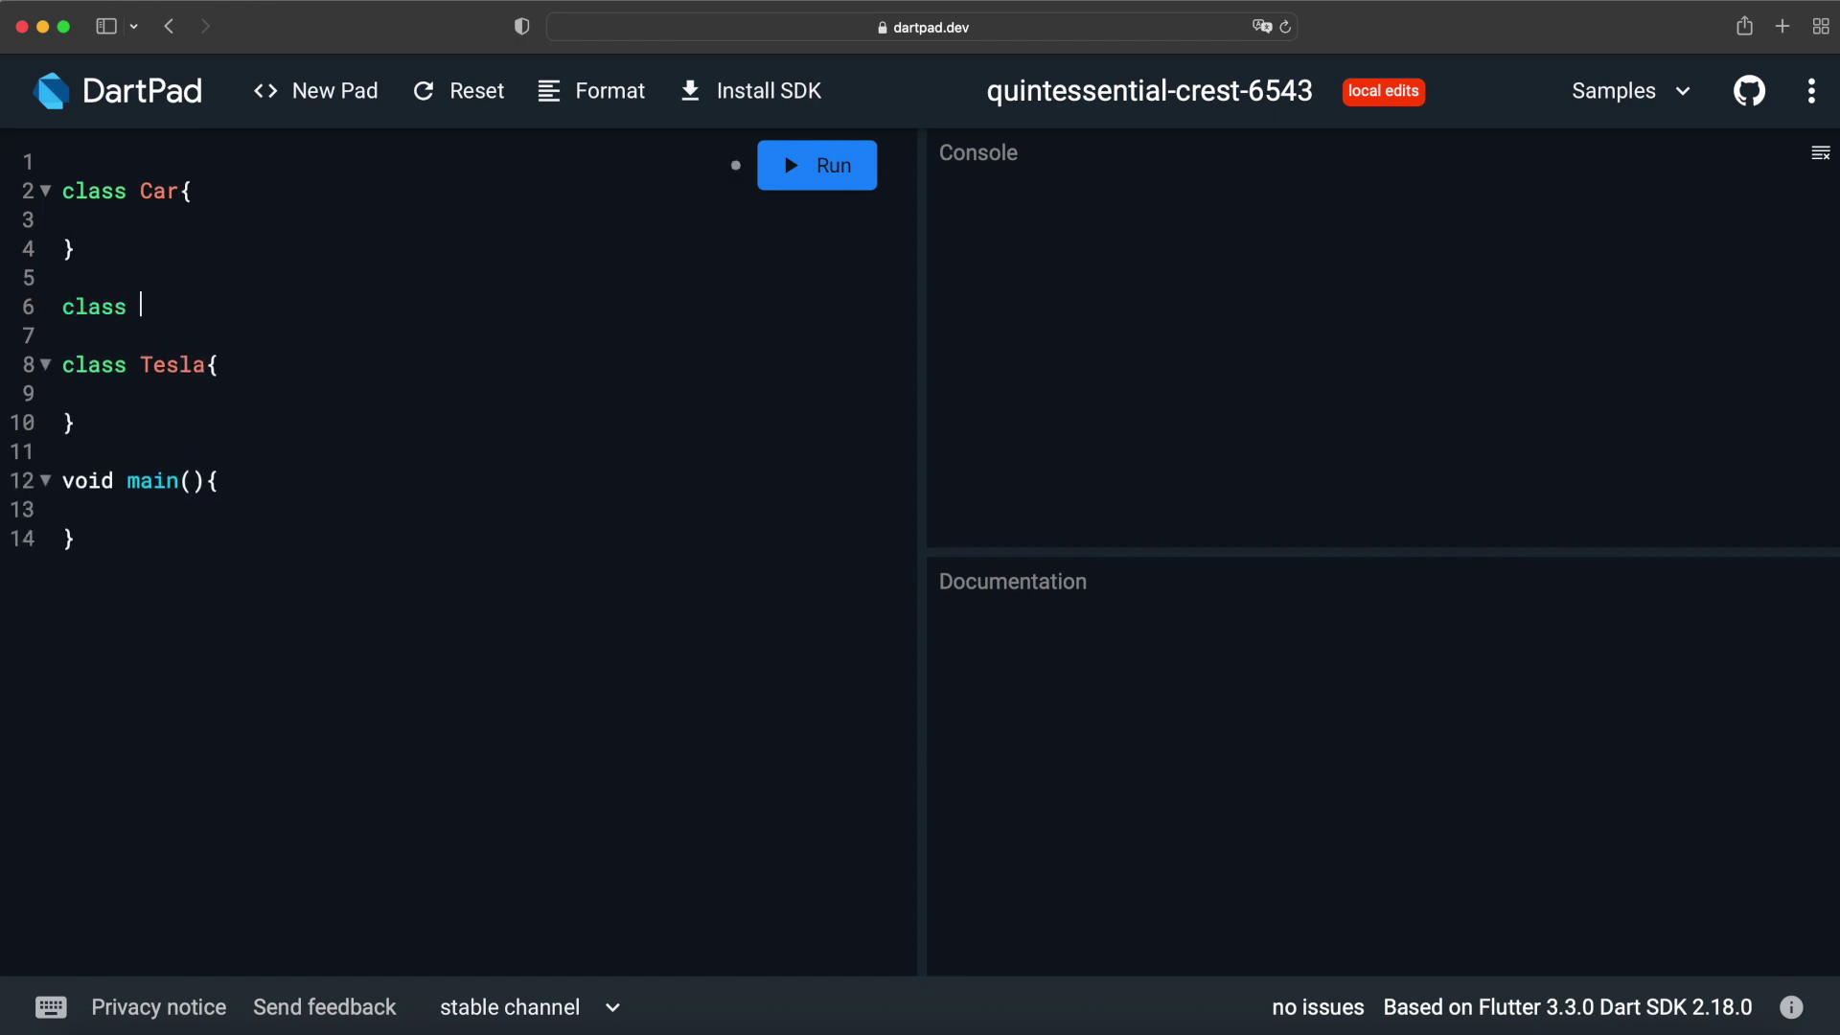
type("Honda{")
key("Return")
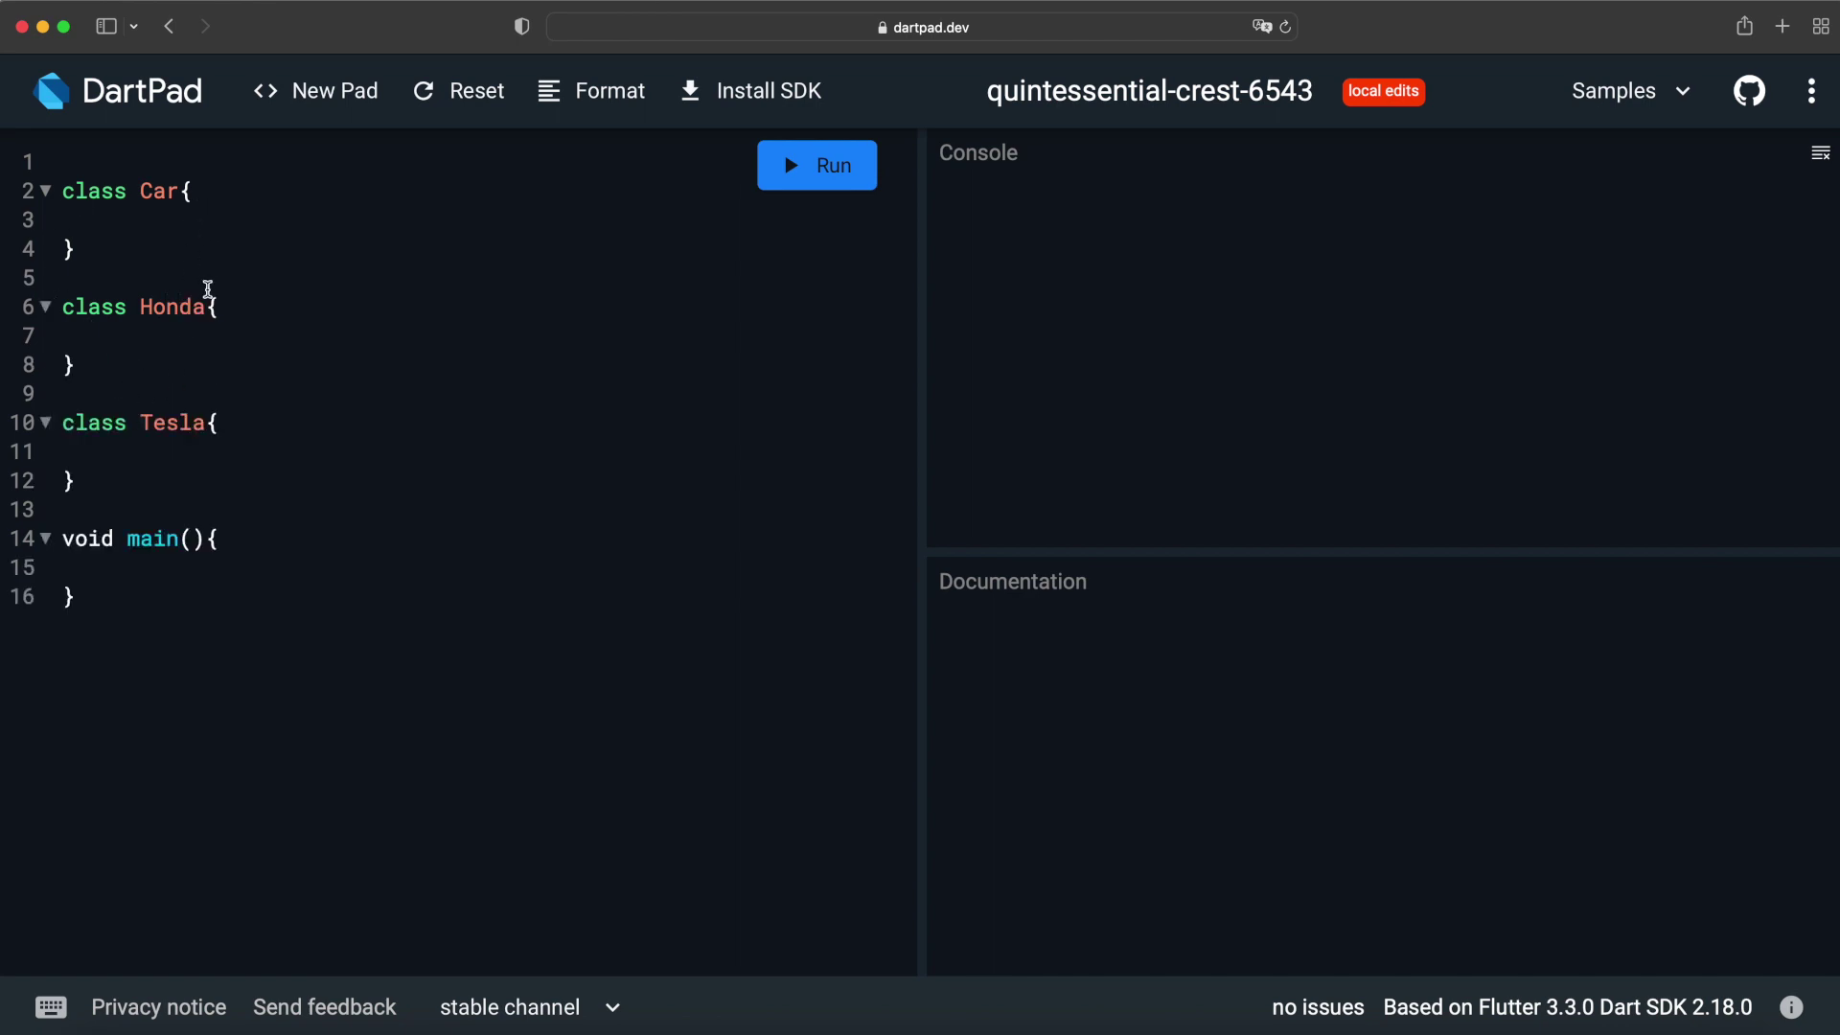
Make the Honda and Tesla classes extend Car
left_click(207, 299)
type("ext")
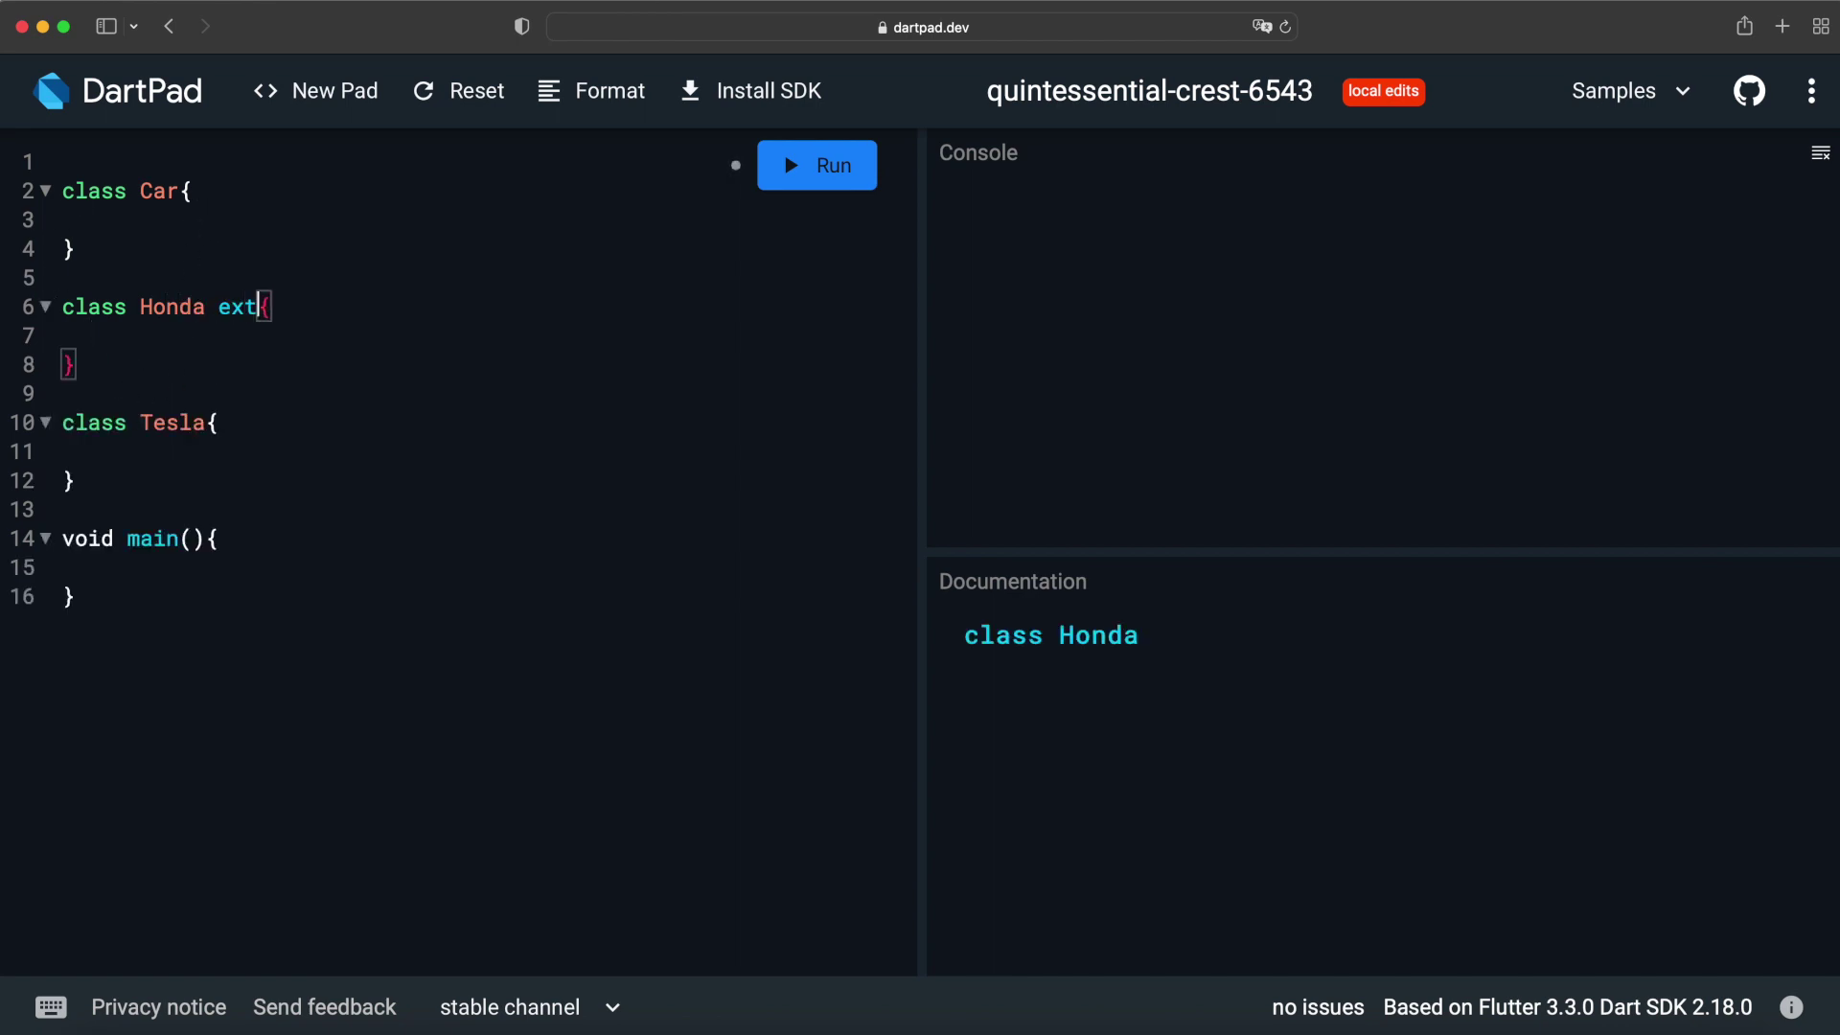
type("ends Car")
key("Down")
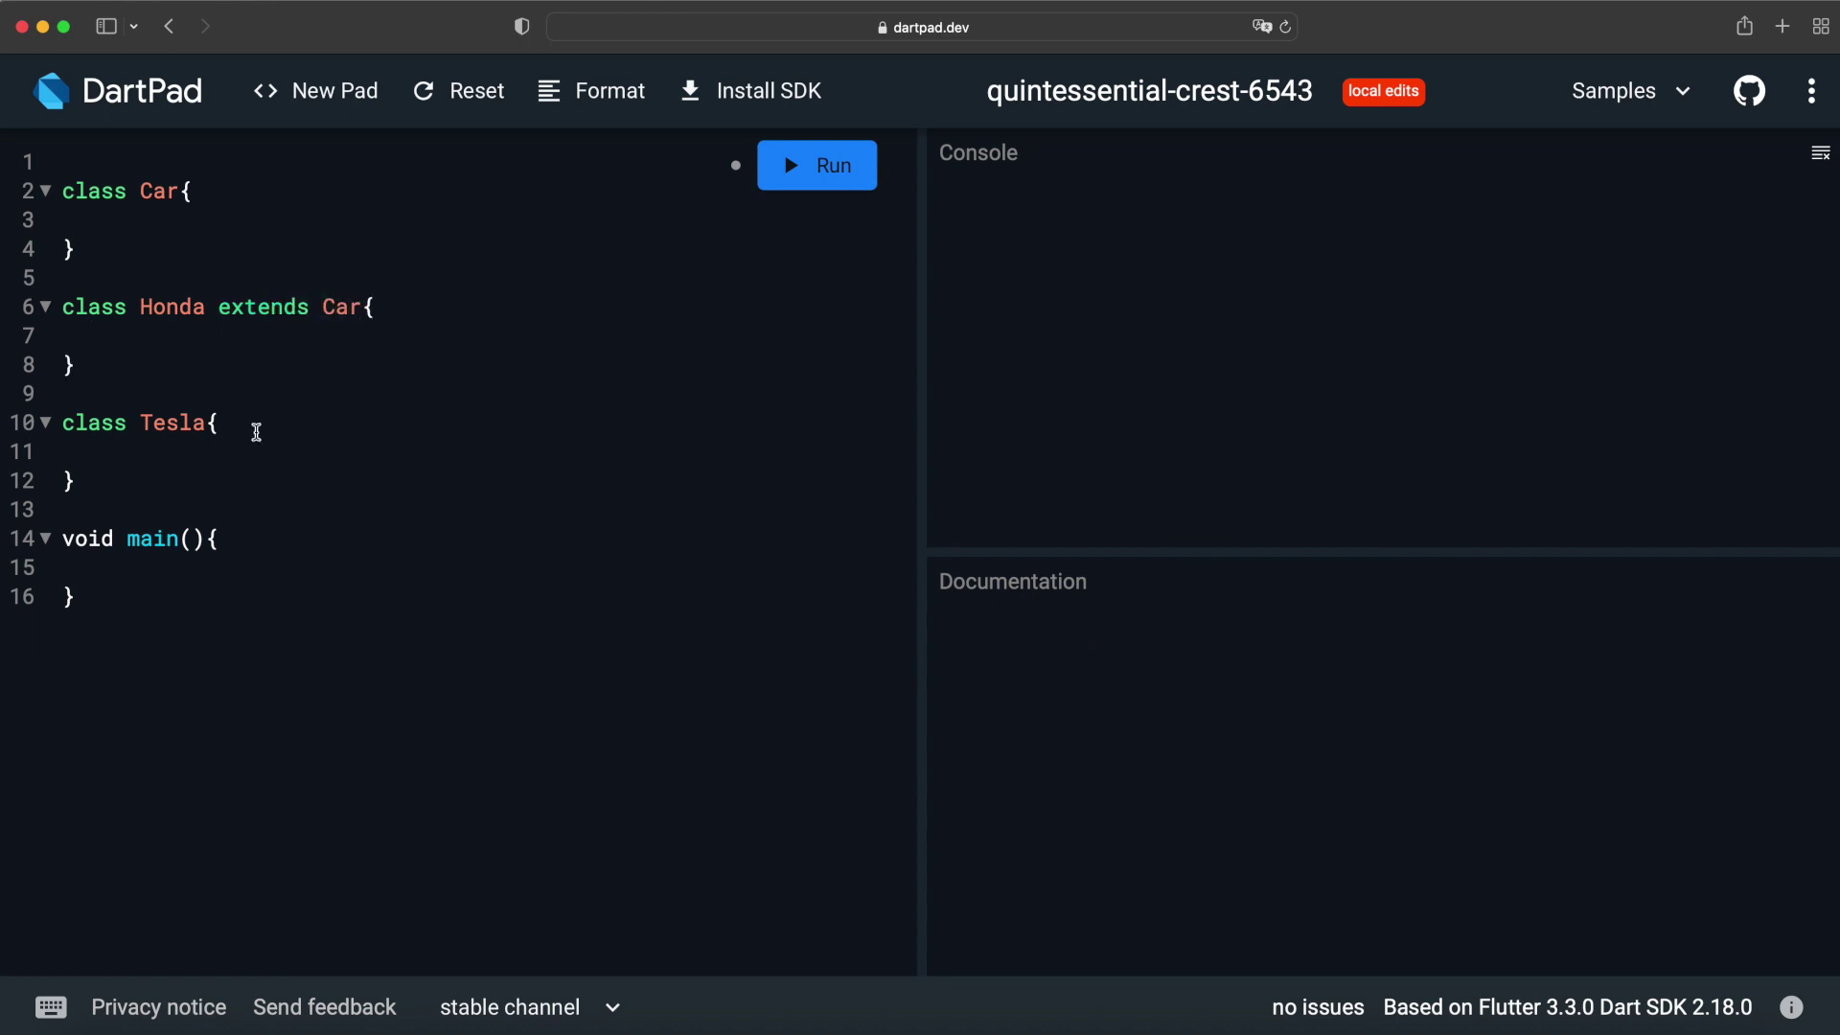
left_click(207, 423)
type("exten")
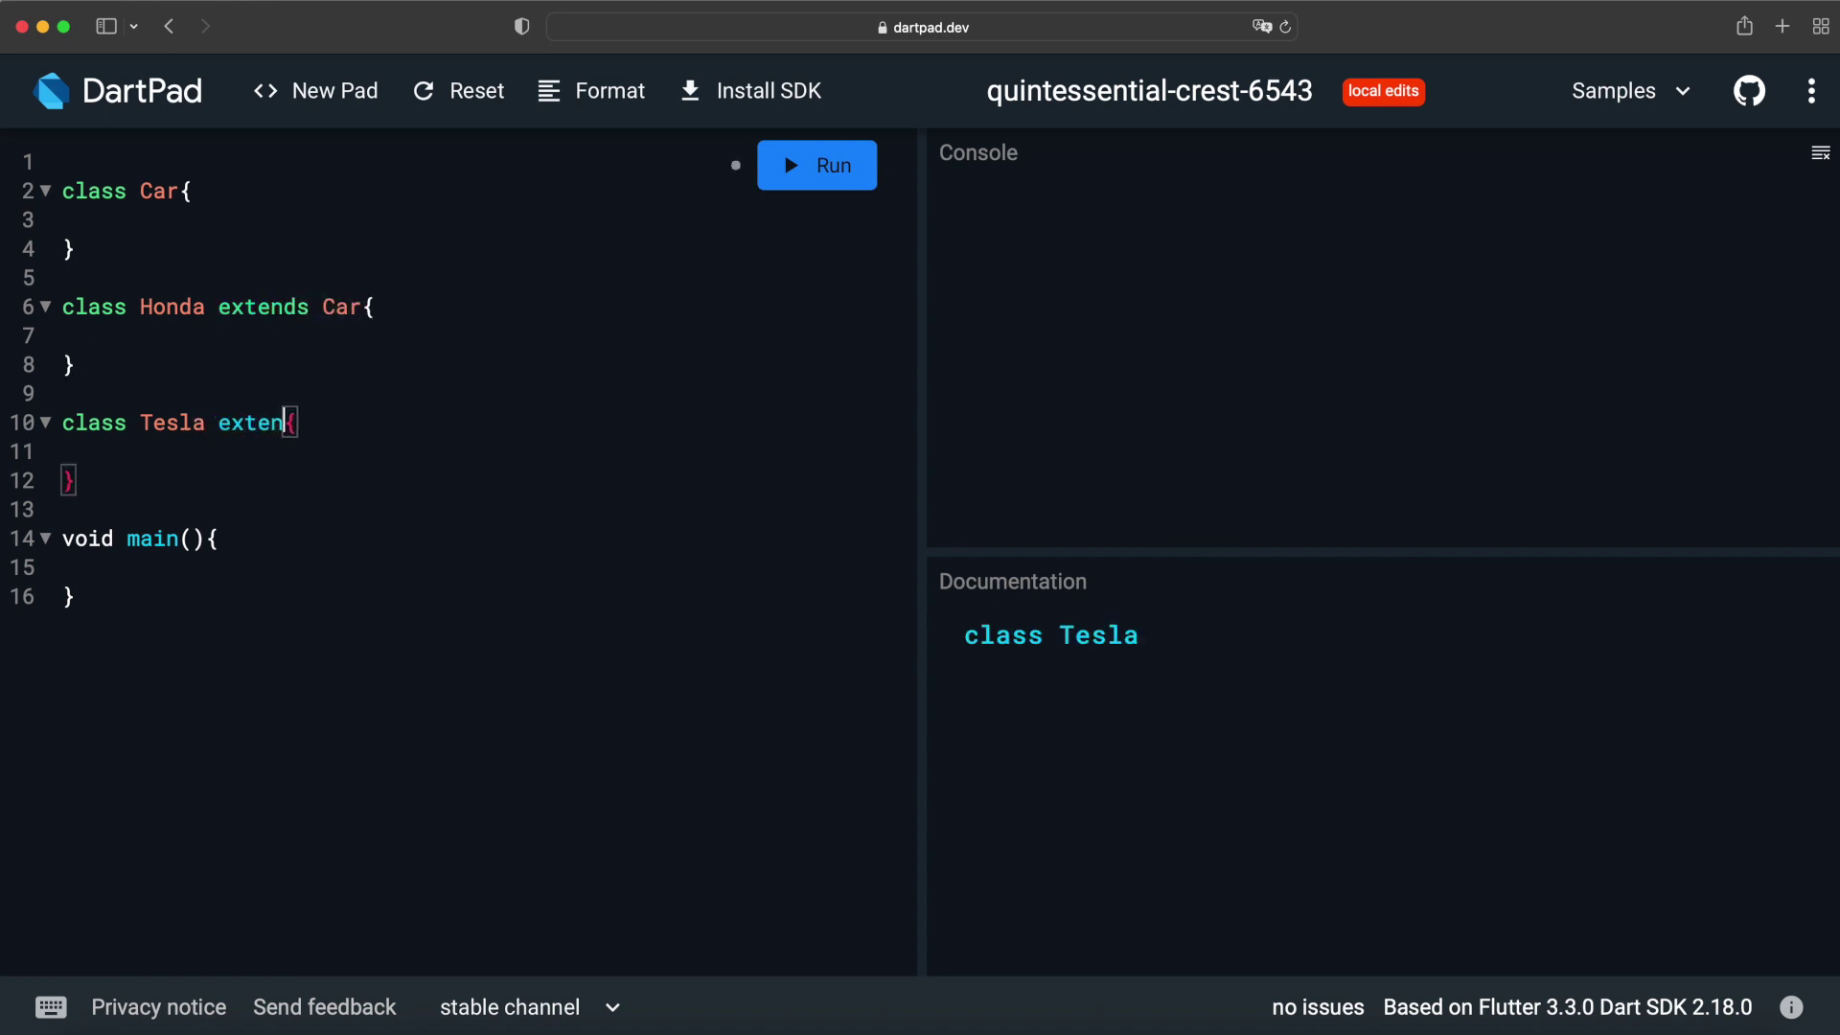
type("ds Car")
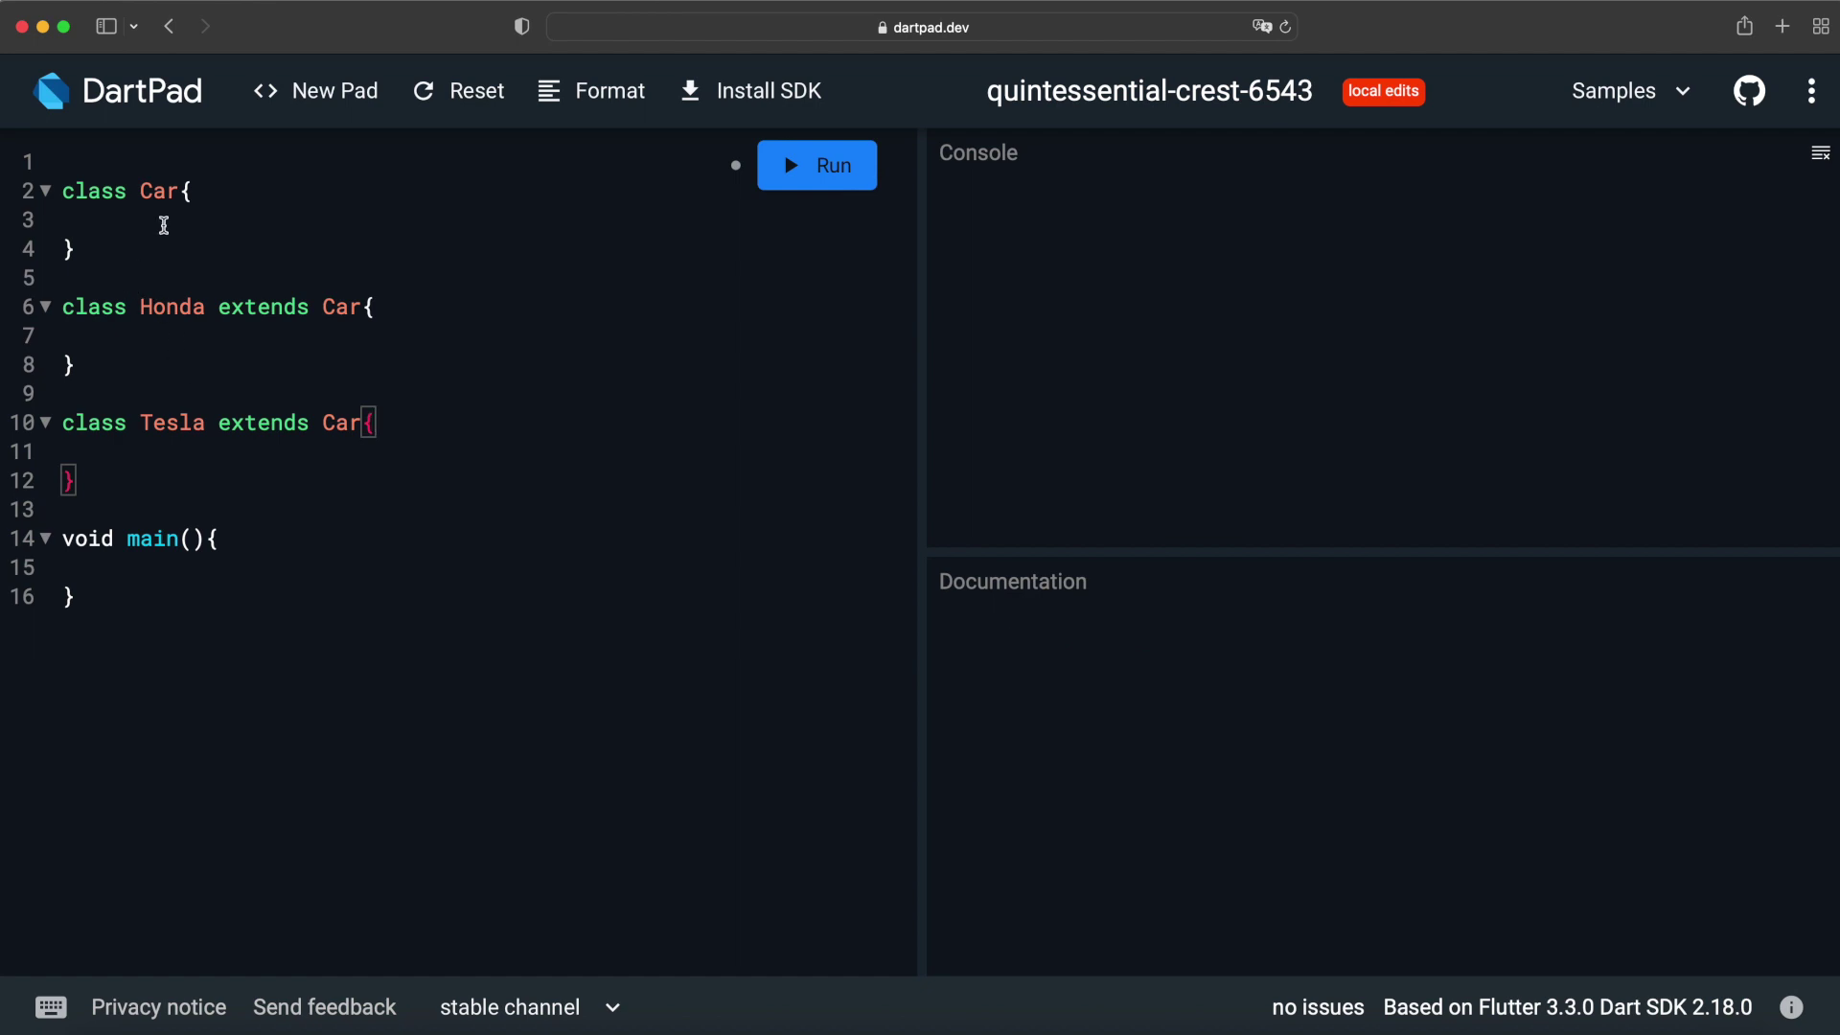
left_click(196, 192)
Add void power() printing "It's running on petrol" to Car and remove the extra blank line
key("Return")
type("voi")
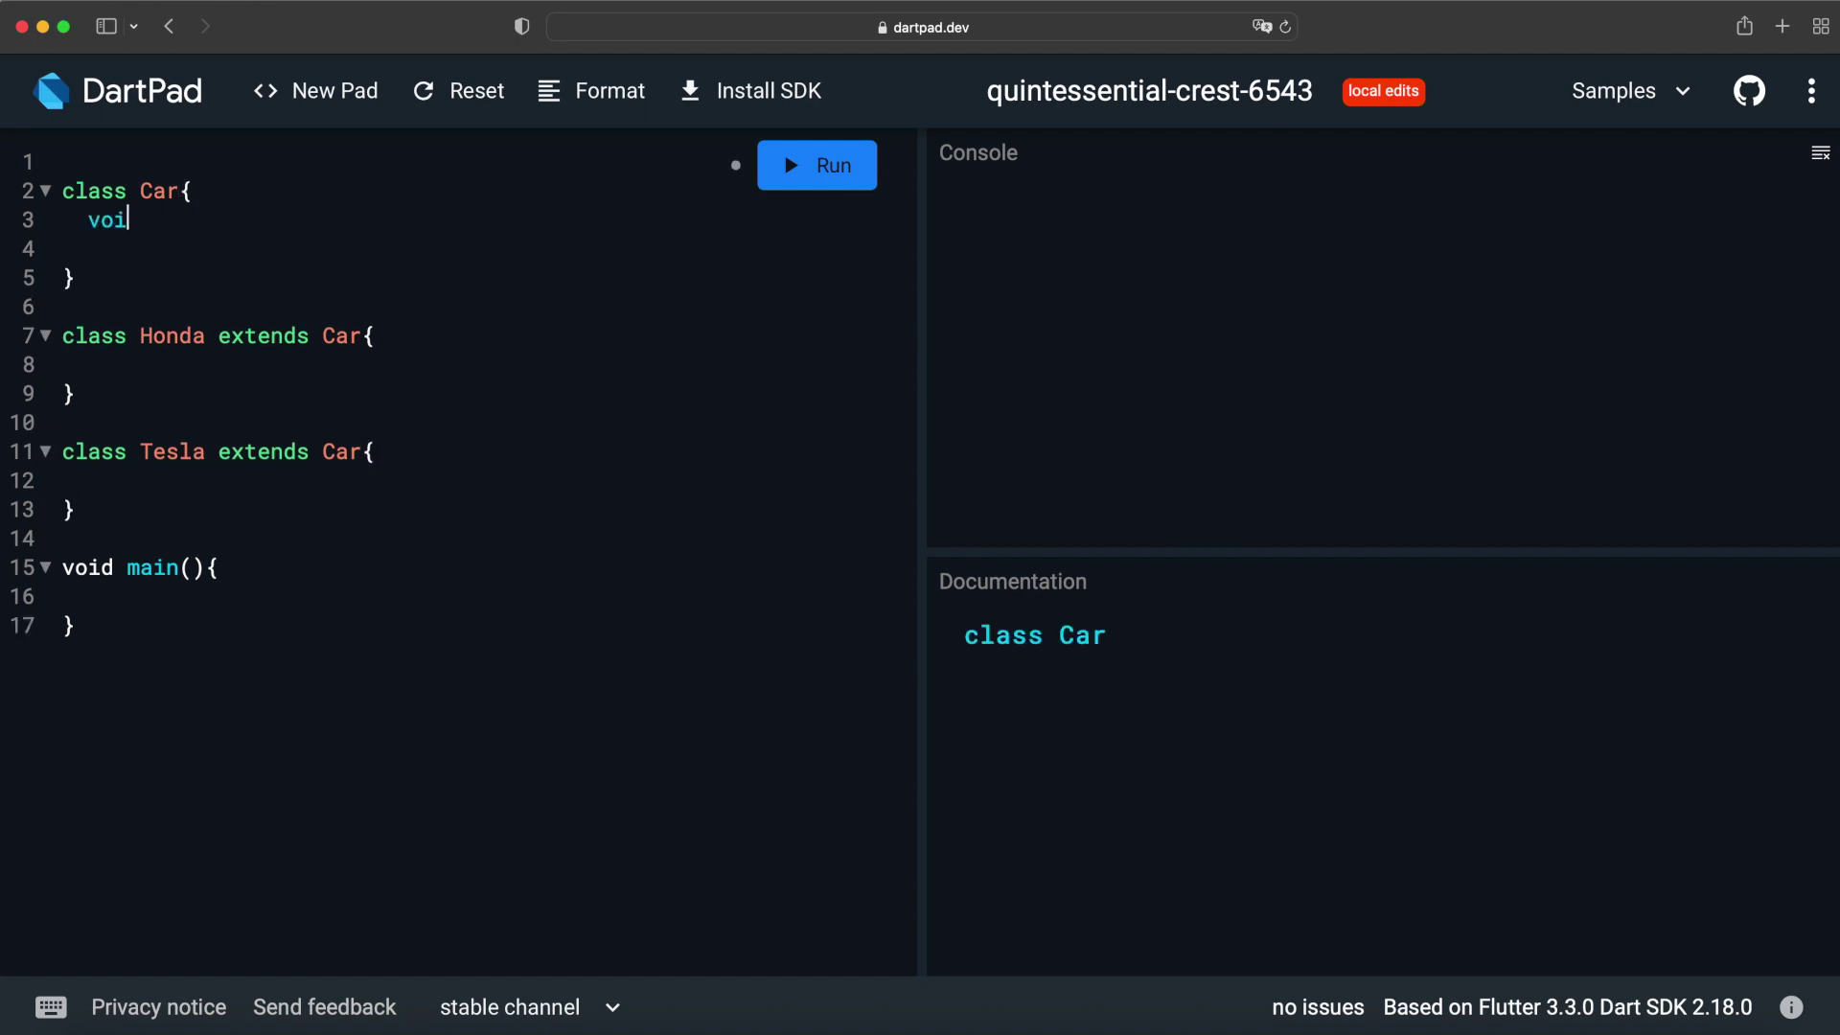
type("d ")
type("power")
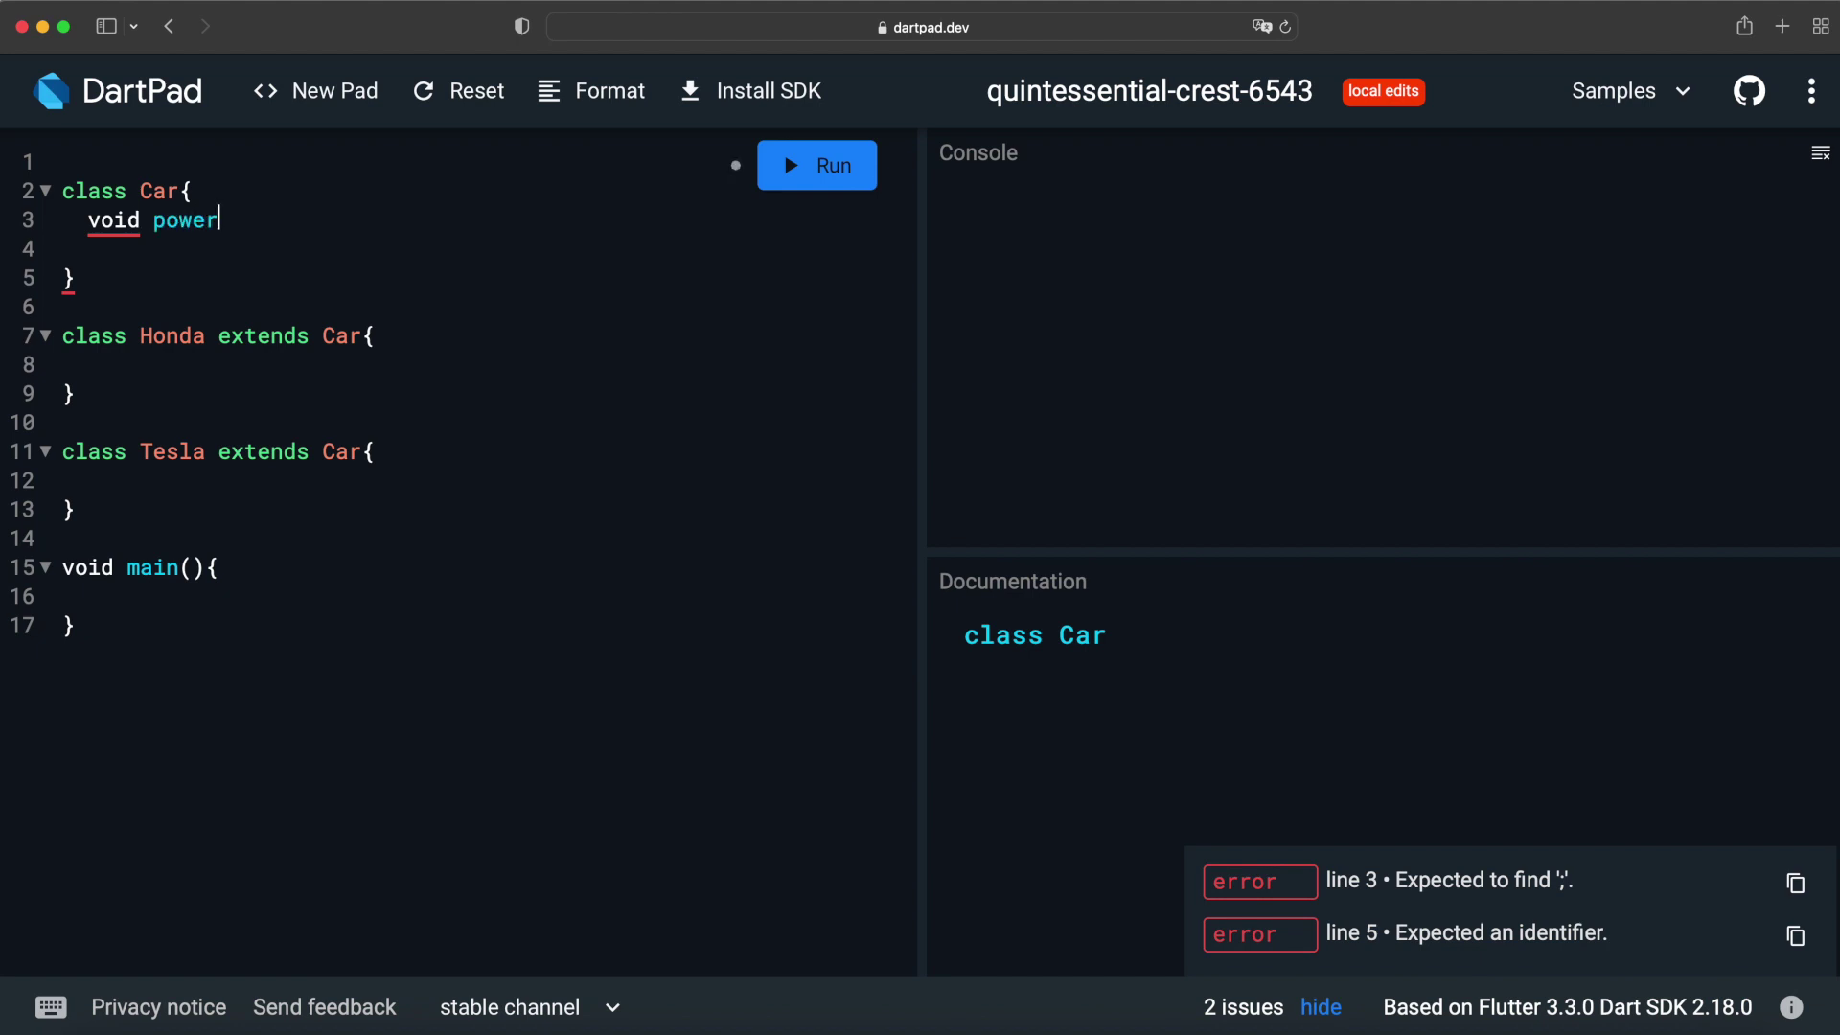
type("(){")
key("Return")
type("p")
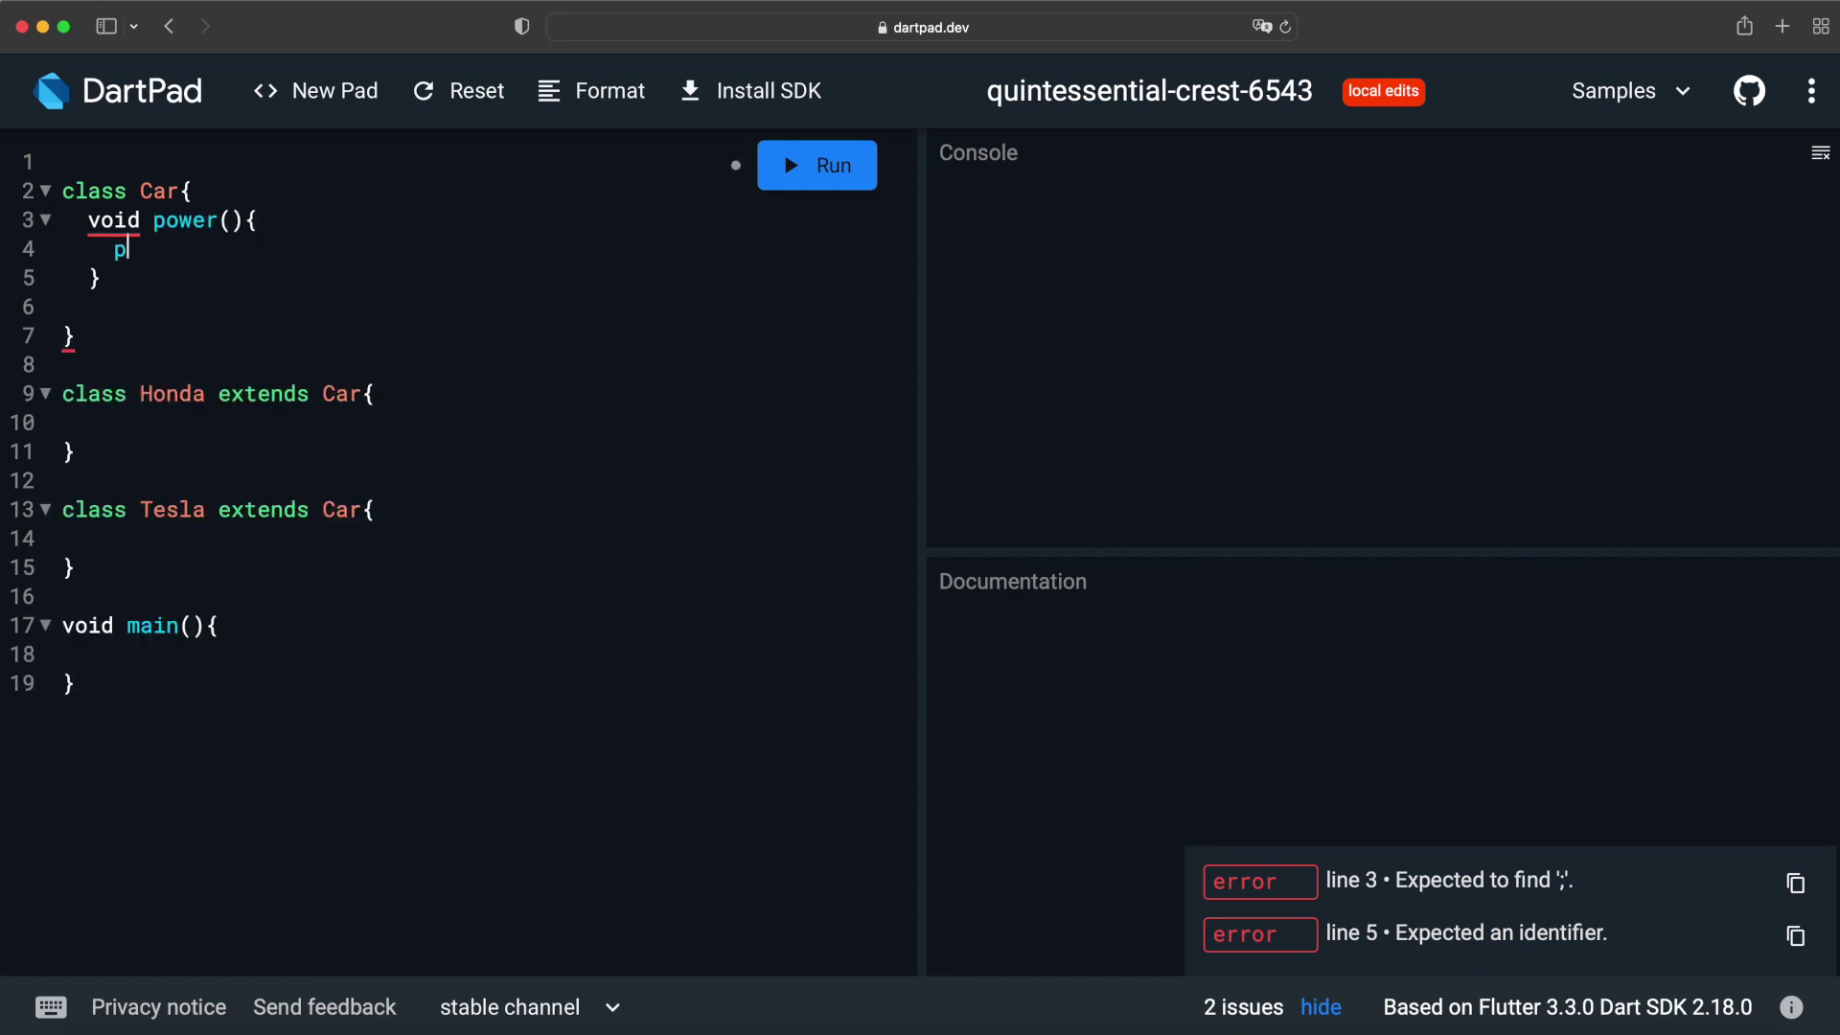
type("rint(\"It")
type("'s running ")
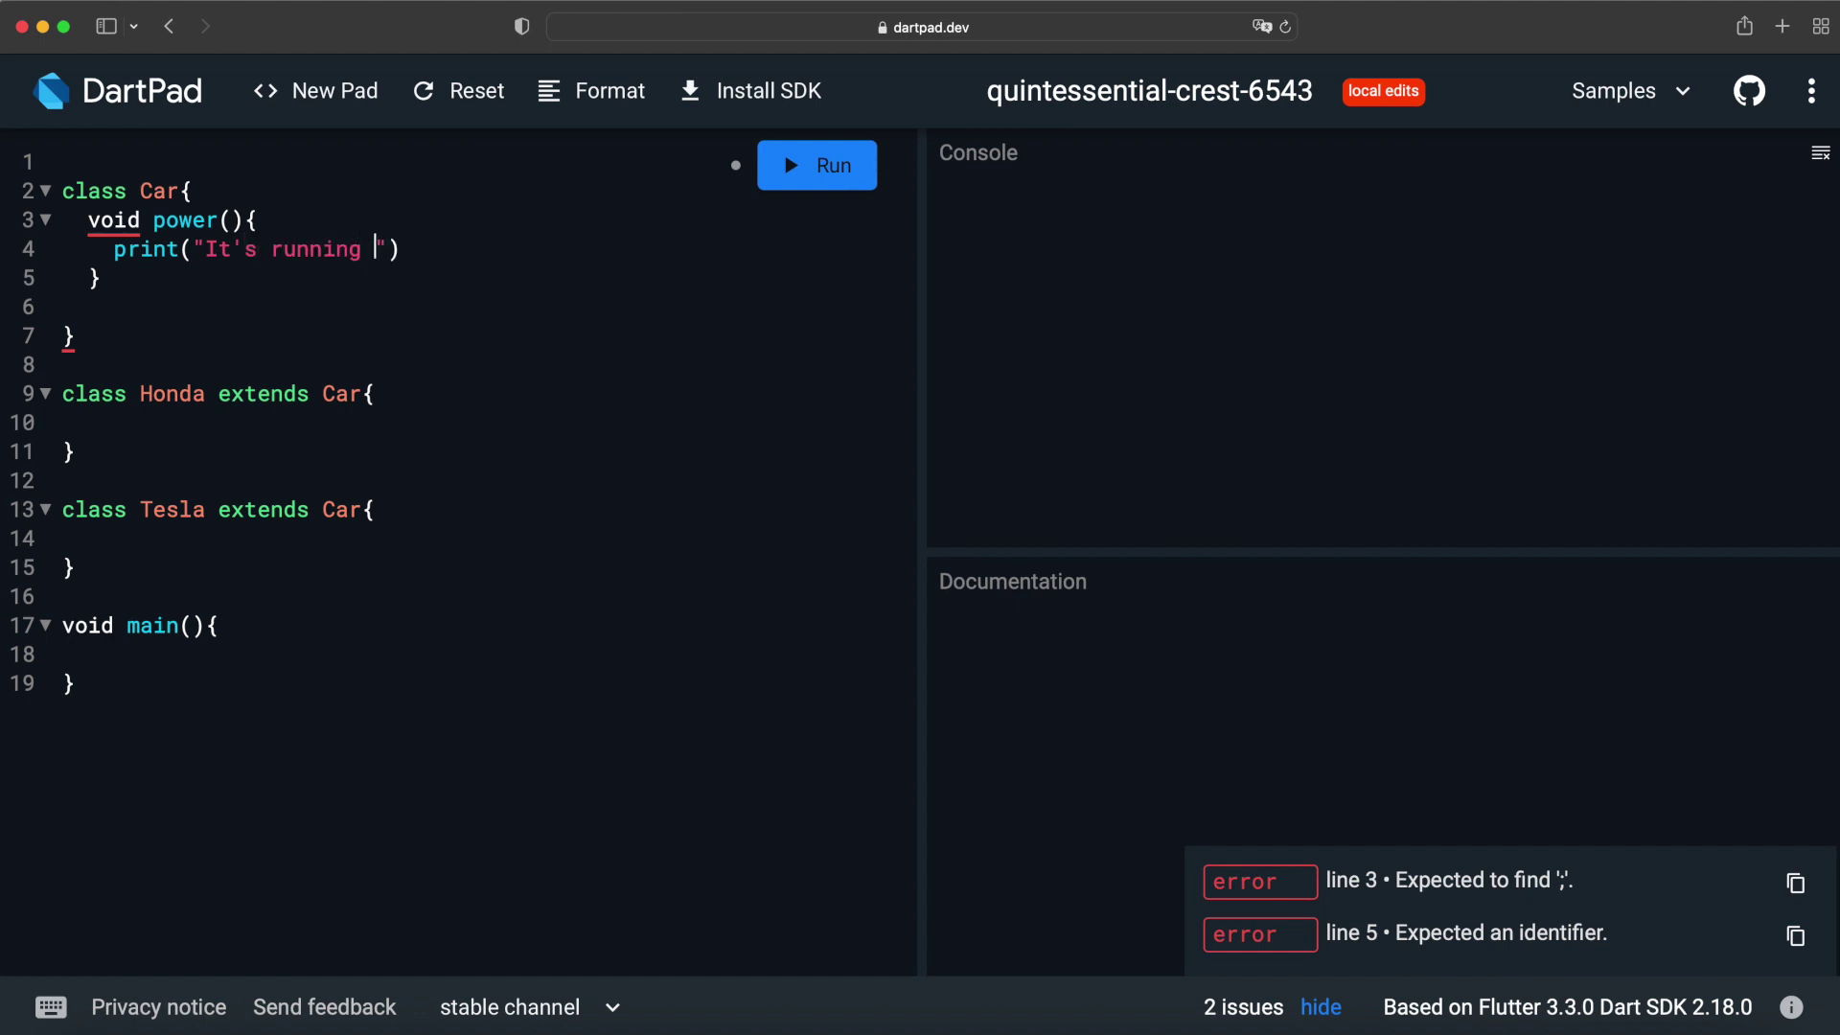
type("on petrol")
key("Right")
key("Right")
type(";")
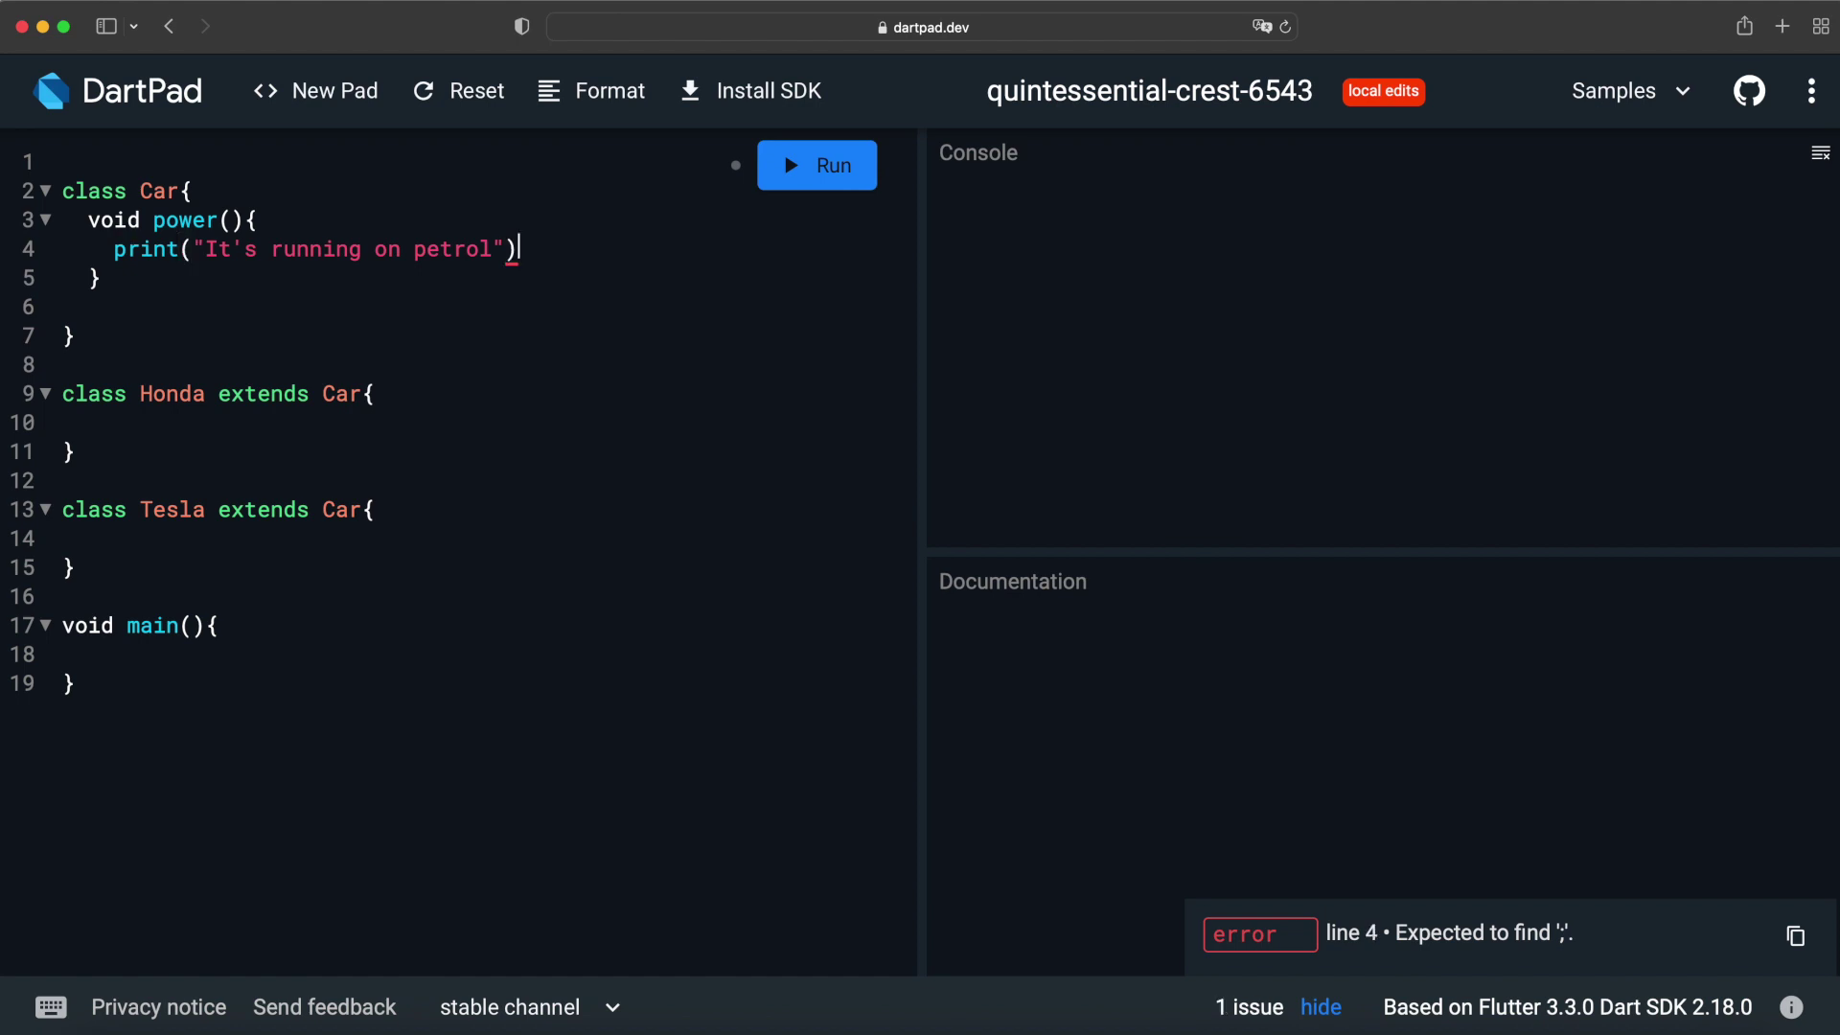
key("Down")
key("Down")
key("BackSpace")
key("Delete")
left_click(174, 324)
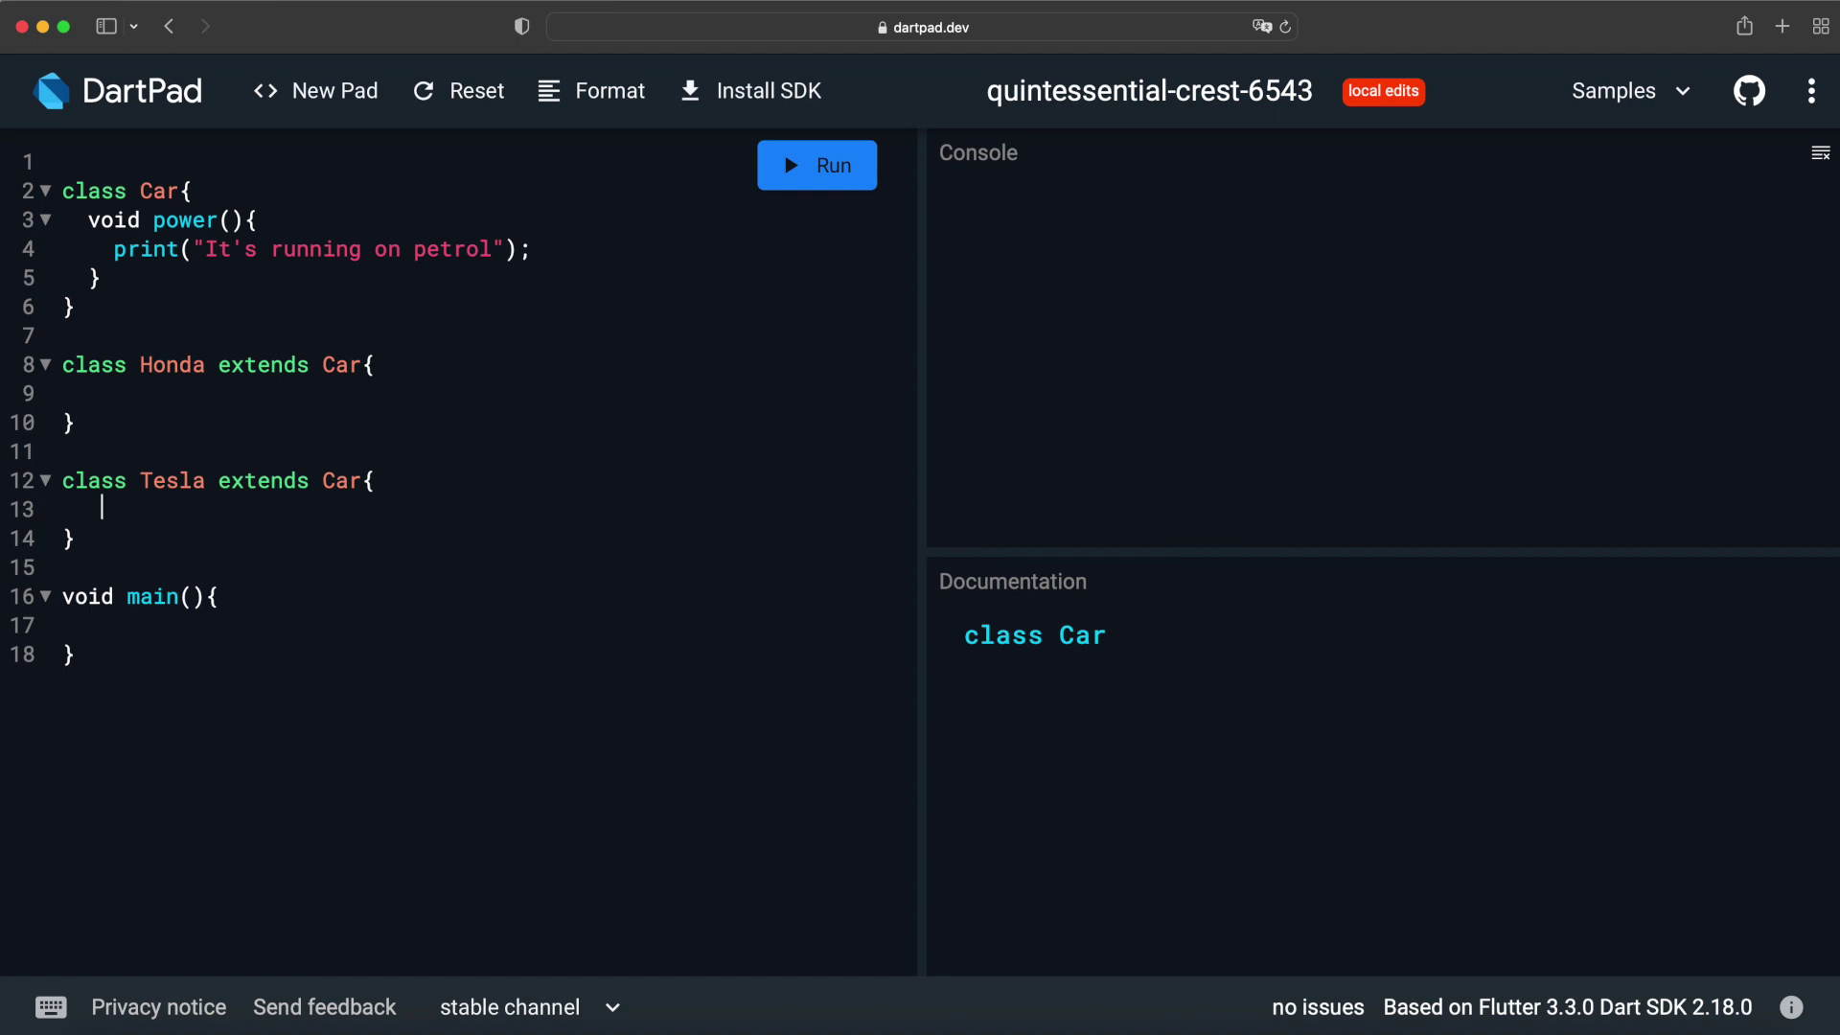
type("void")
type(" power(")
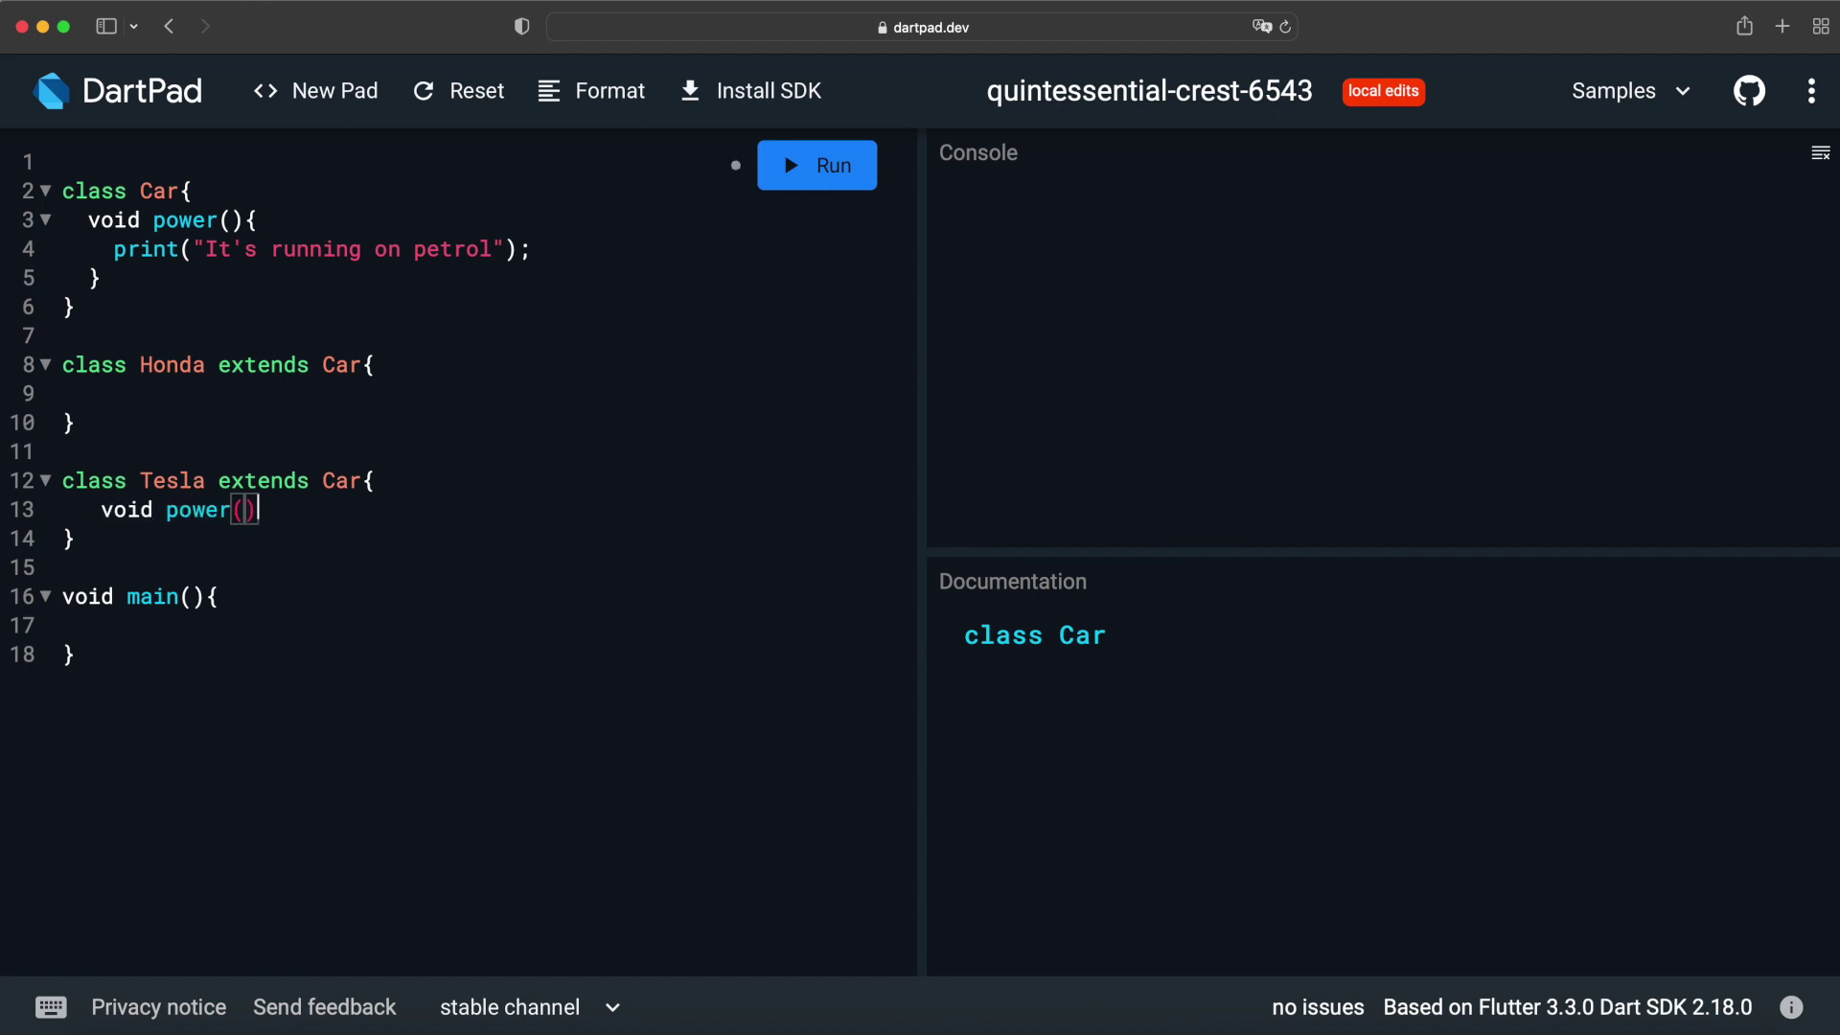
type("){")
Write Tesla's power() method printing "It's running on electricity"
key("Return")
type("print")
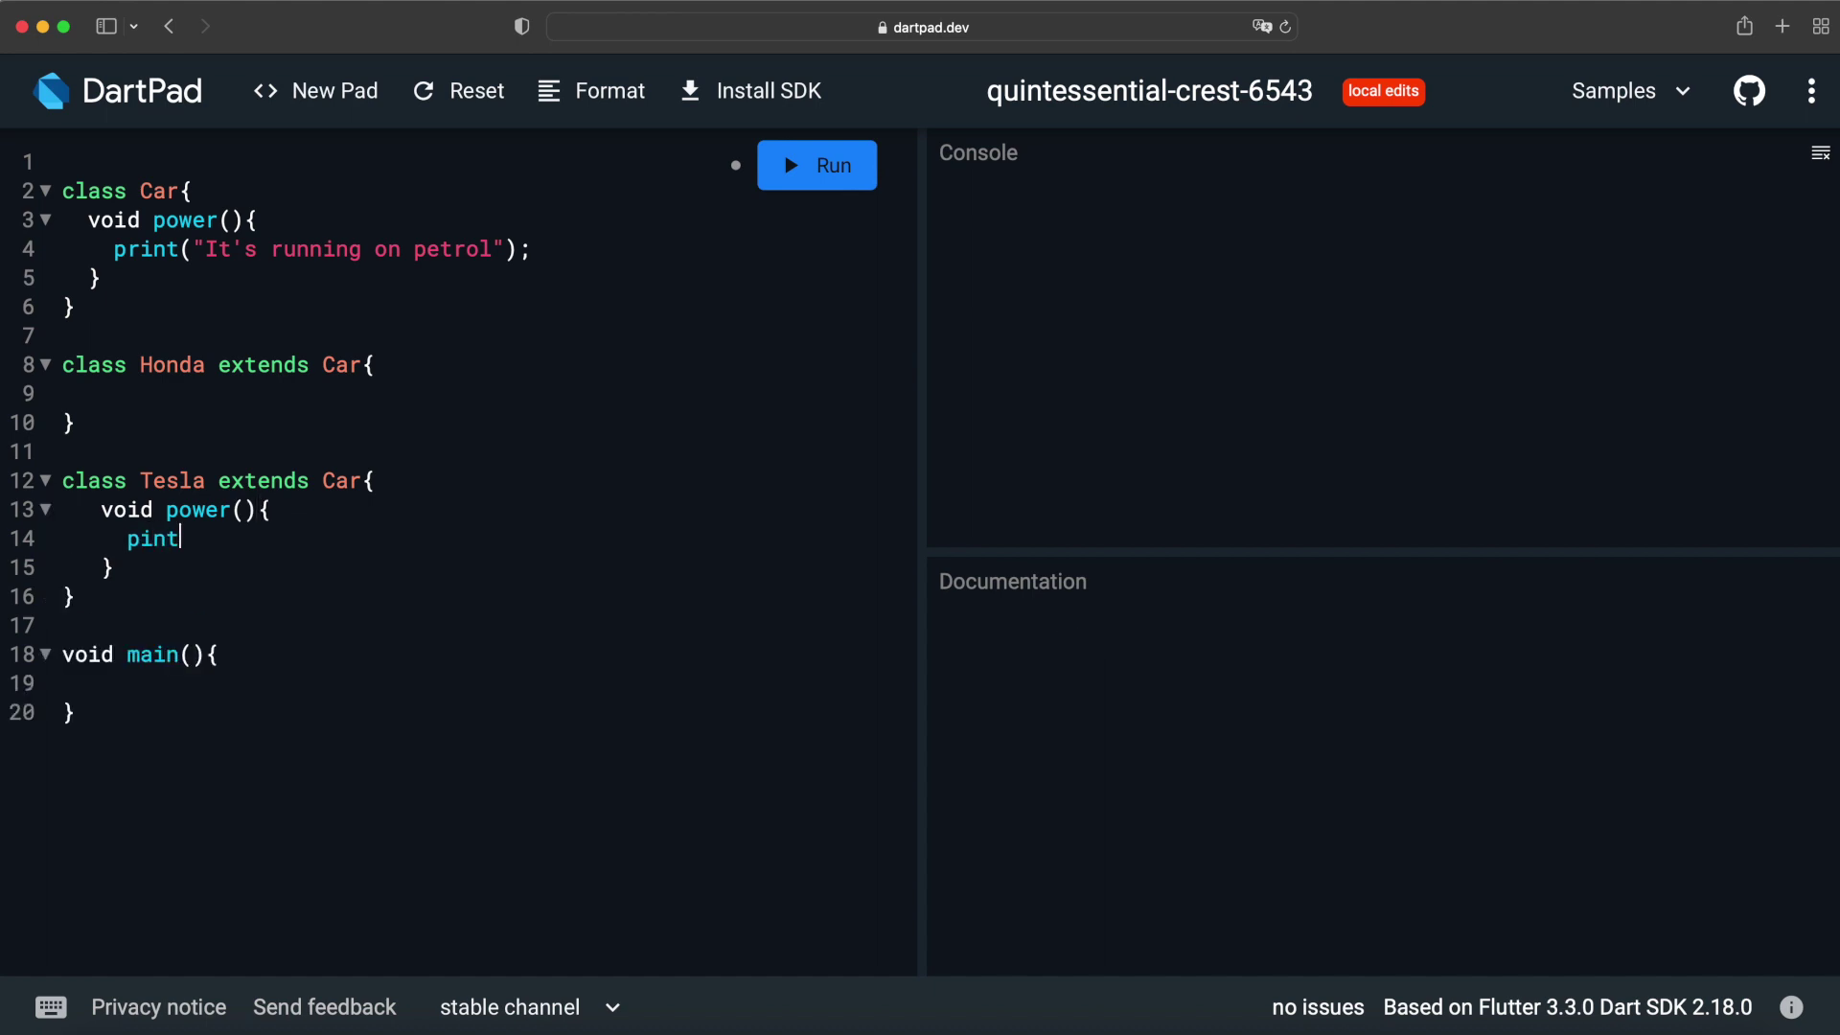
key("BackSpace")
key("BackSpace")
key("BackSpace")
type("print(")
type("\"It'")
type("s run")
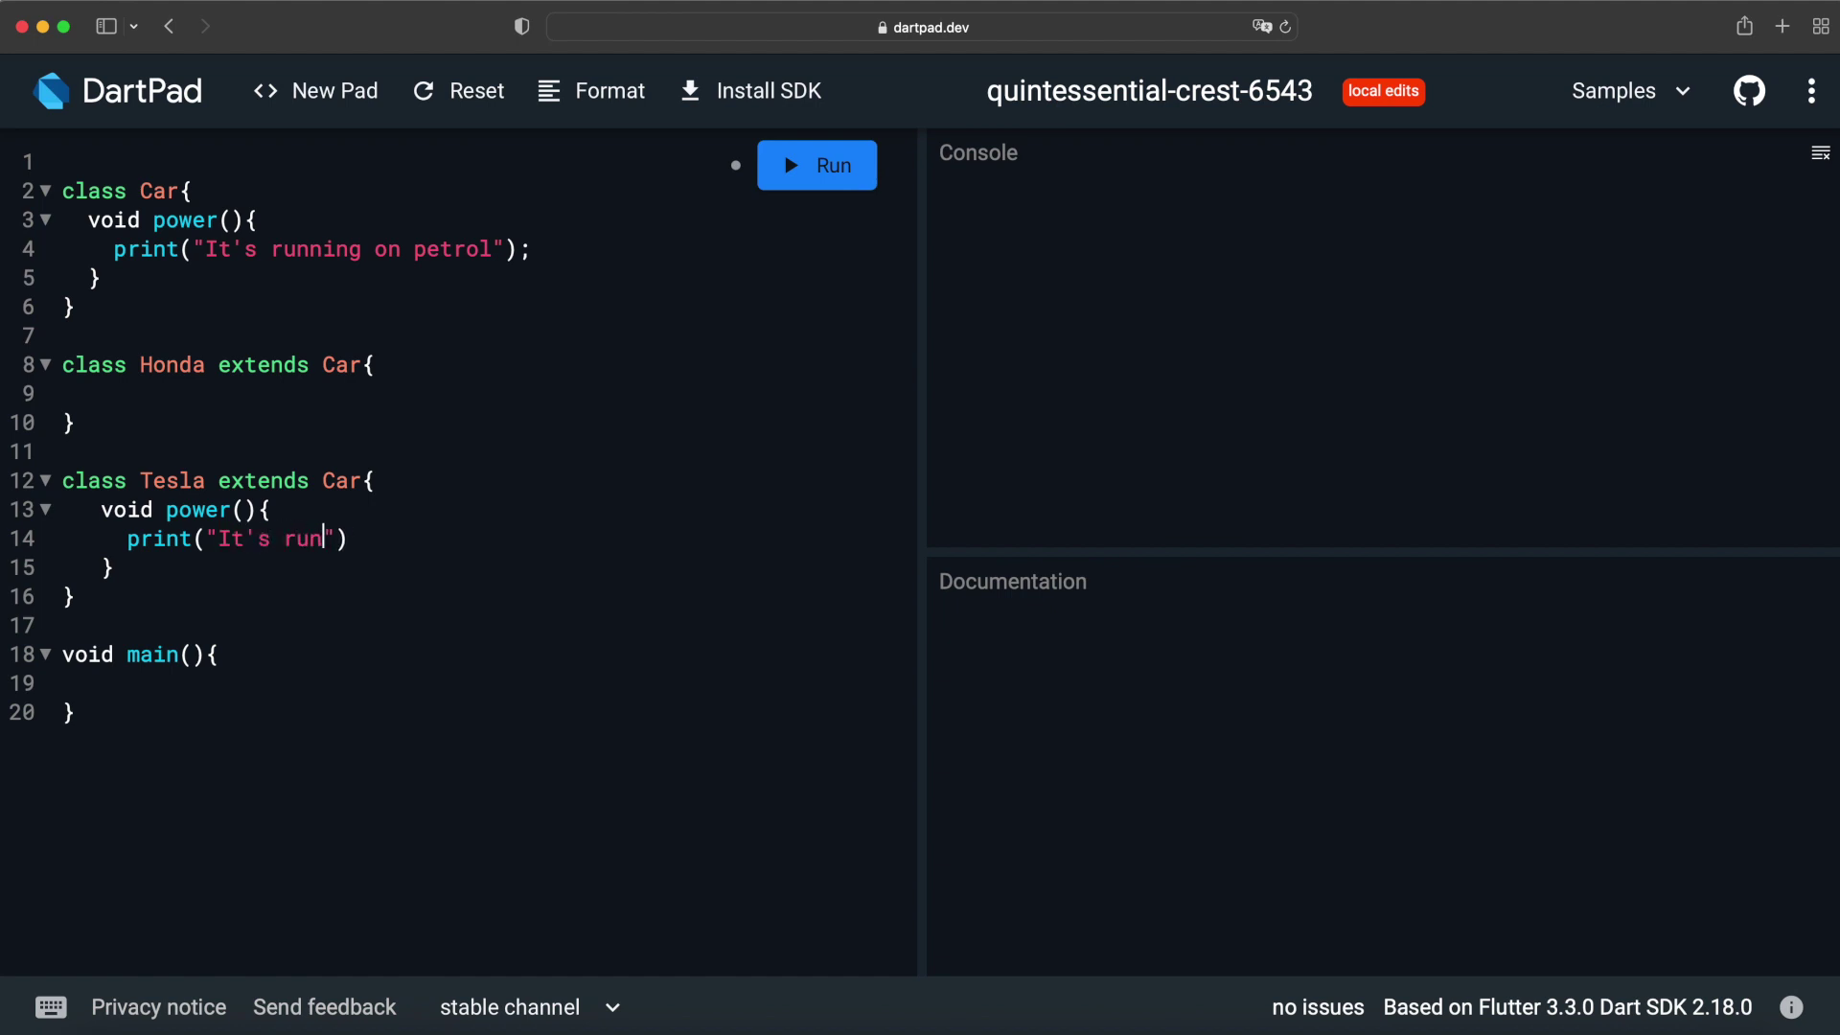
type("ning on ele")
type("ctriv")
type("city")
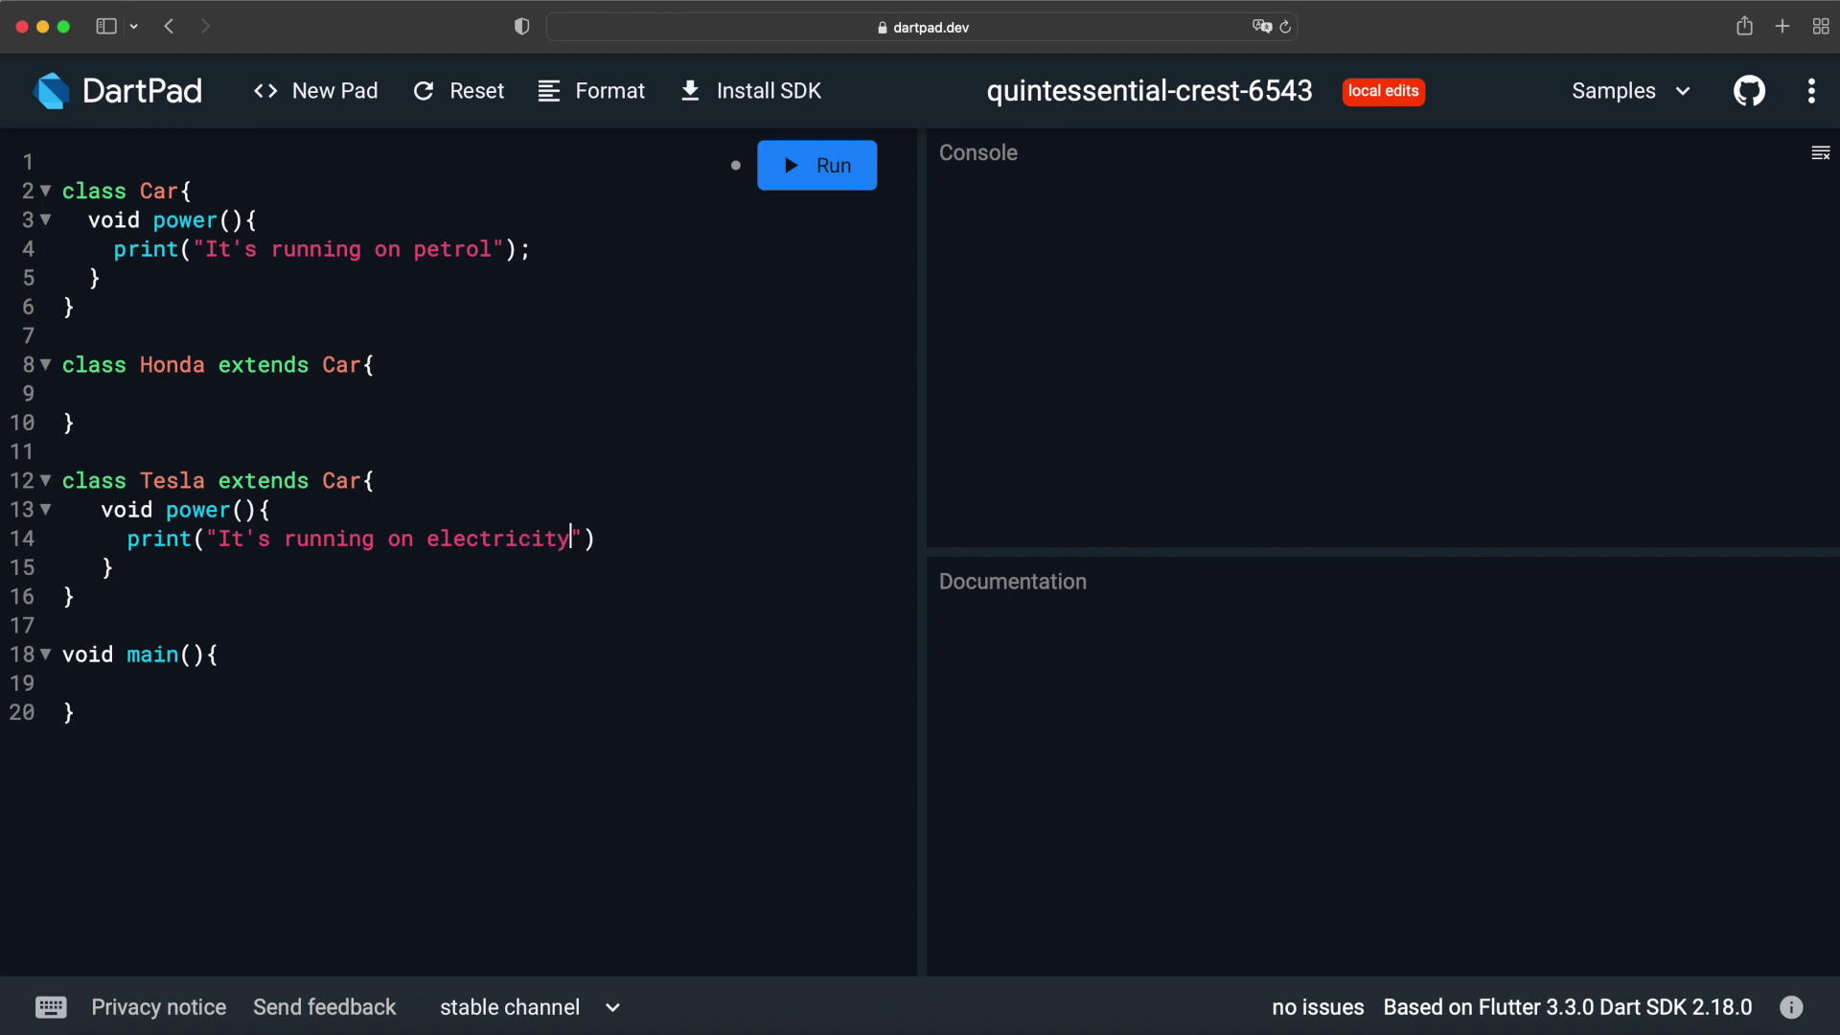
key("Right")
key("Right")
type(";")
left_click(154, 541)
left_click(400, 485)
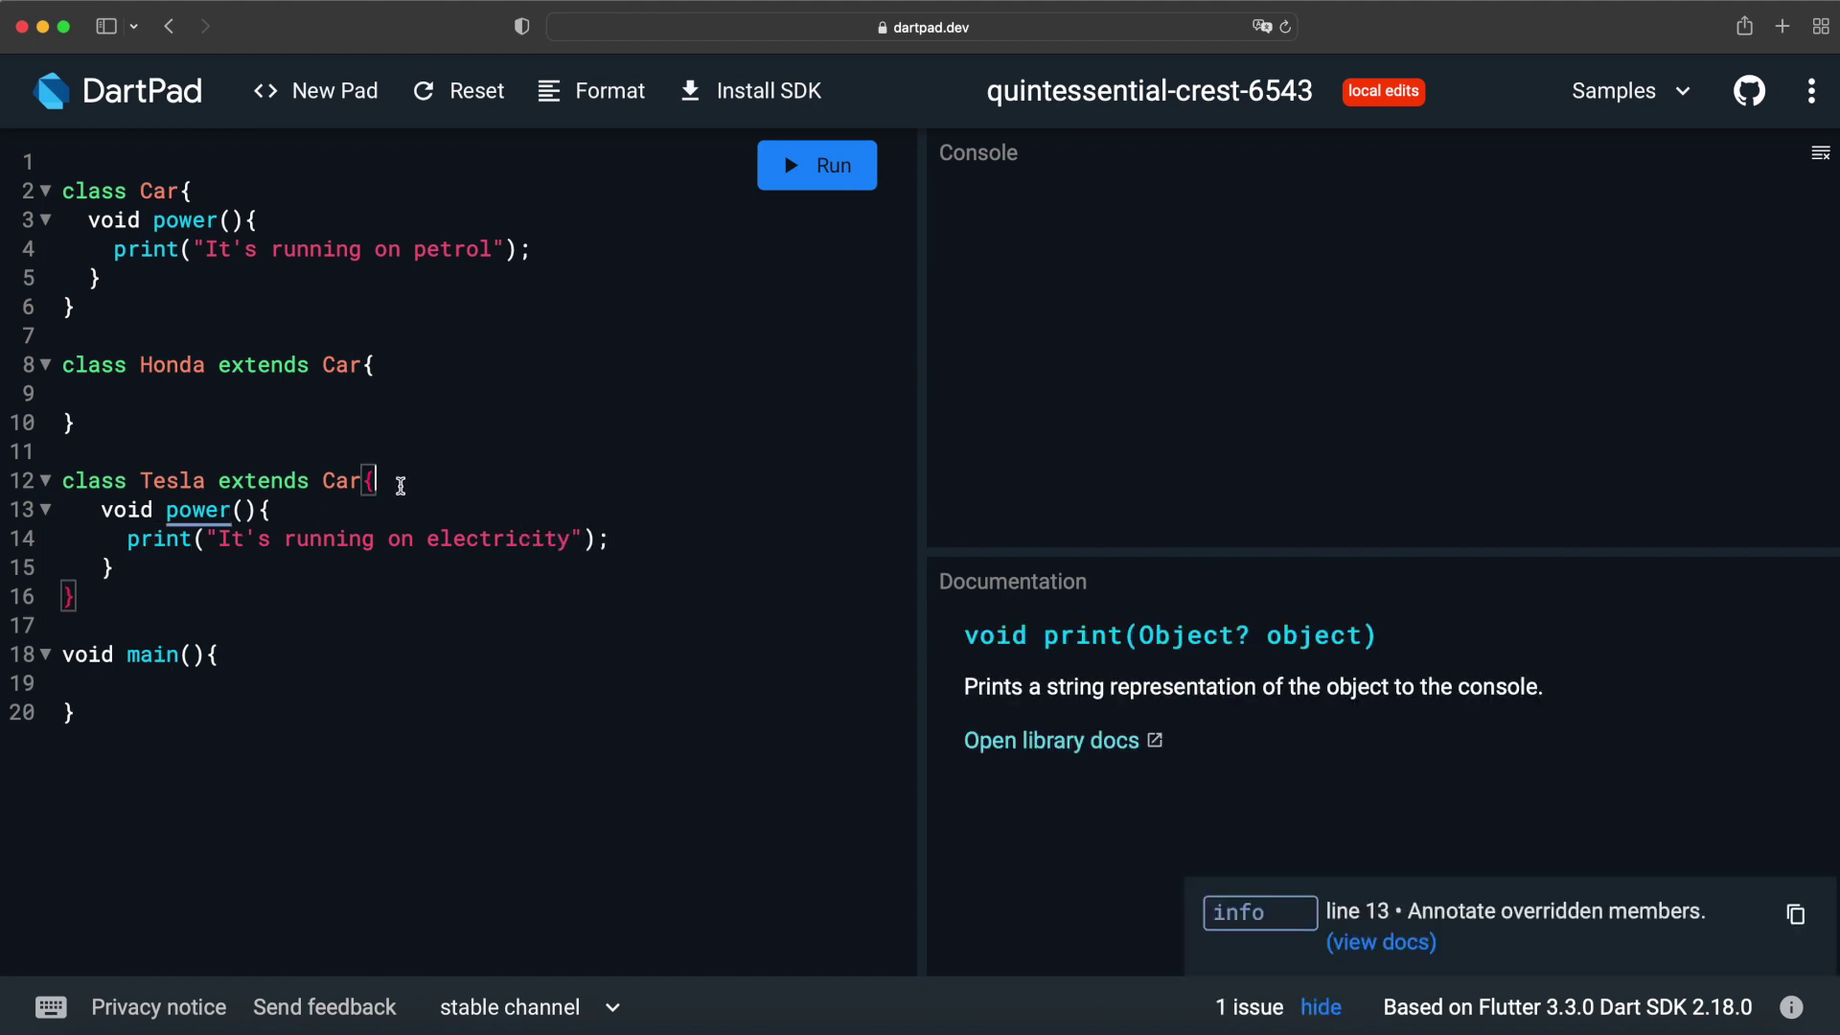
key("Return")
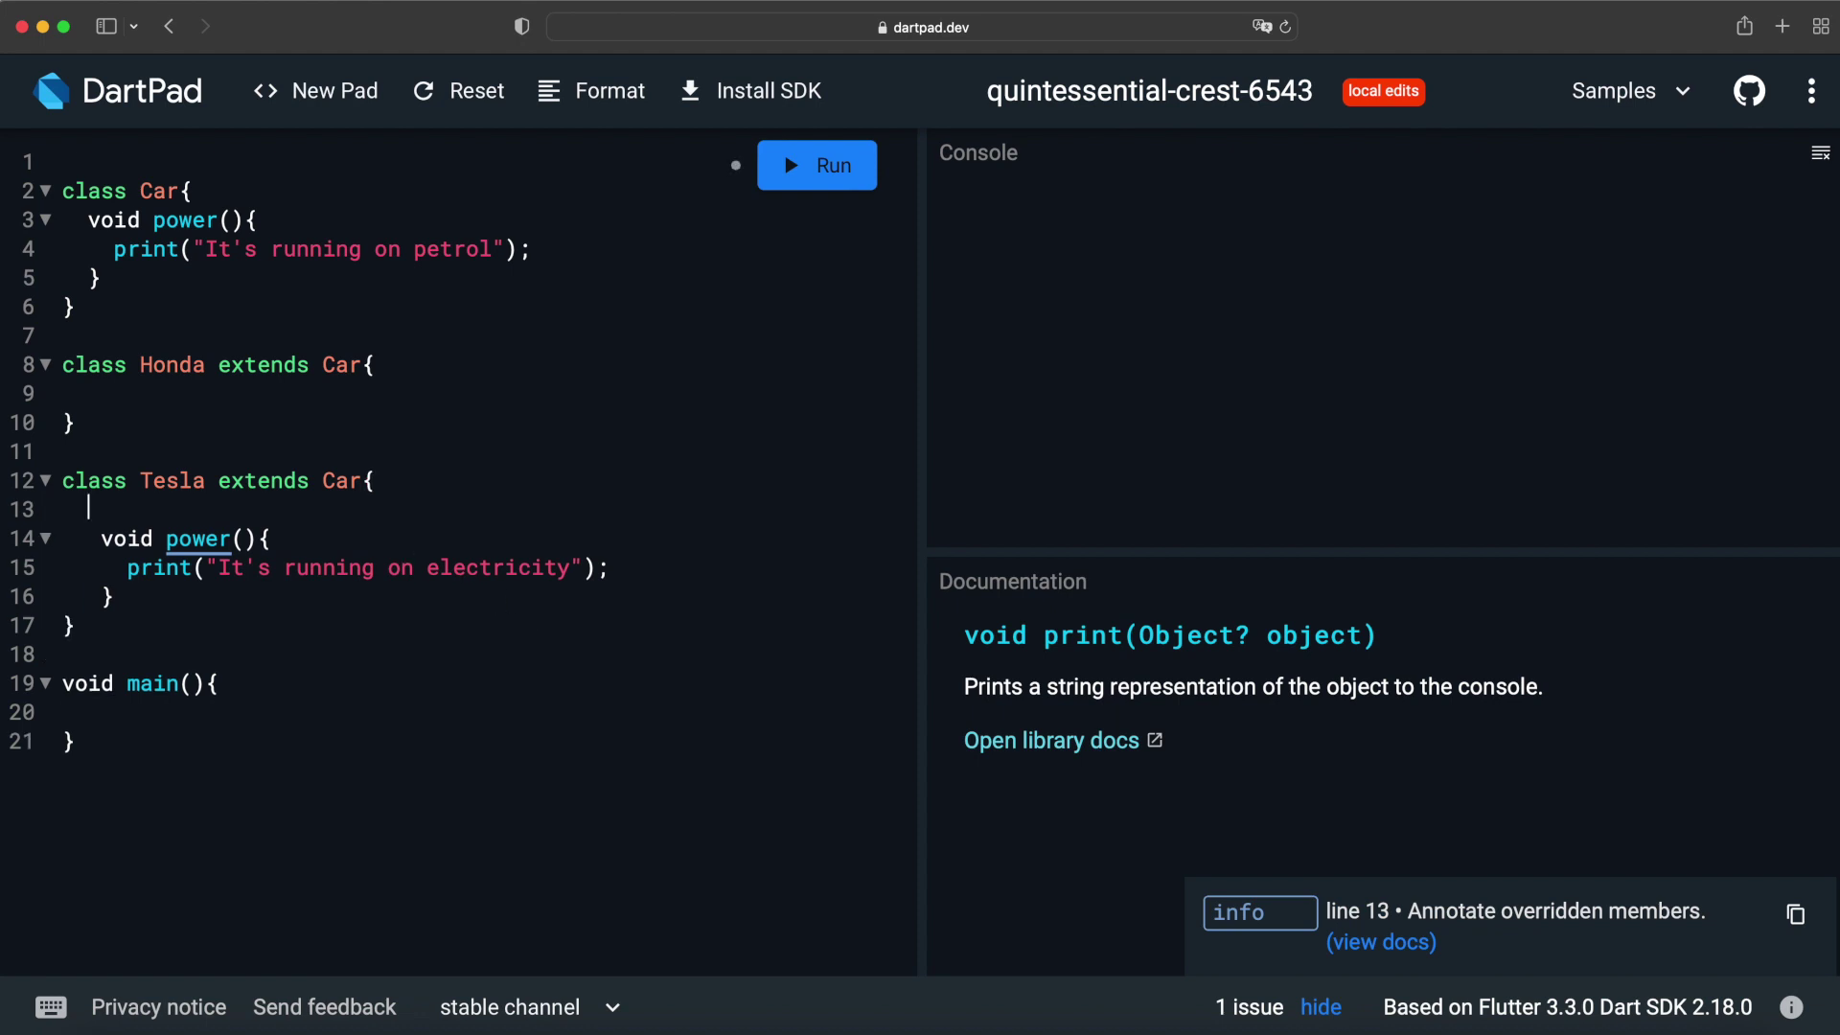
type("@override")
left_click(88, 510)
key("space")
key("space")
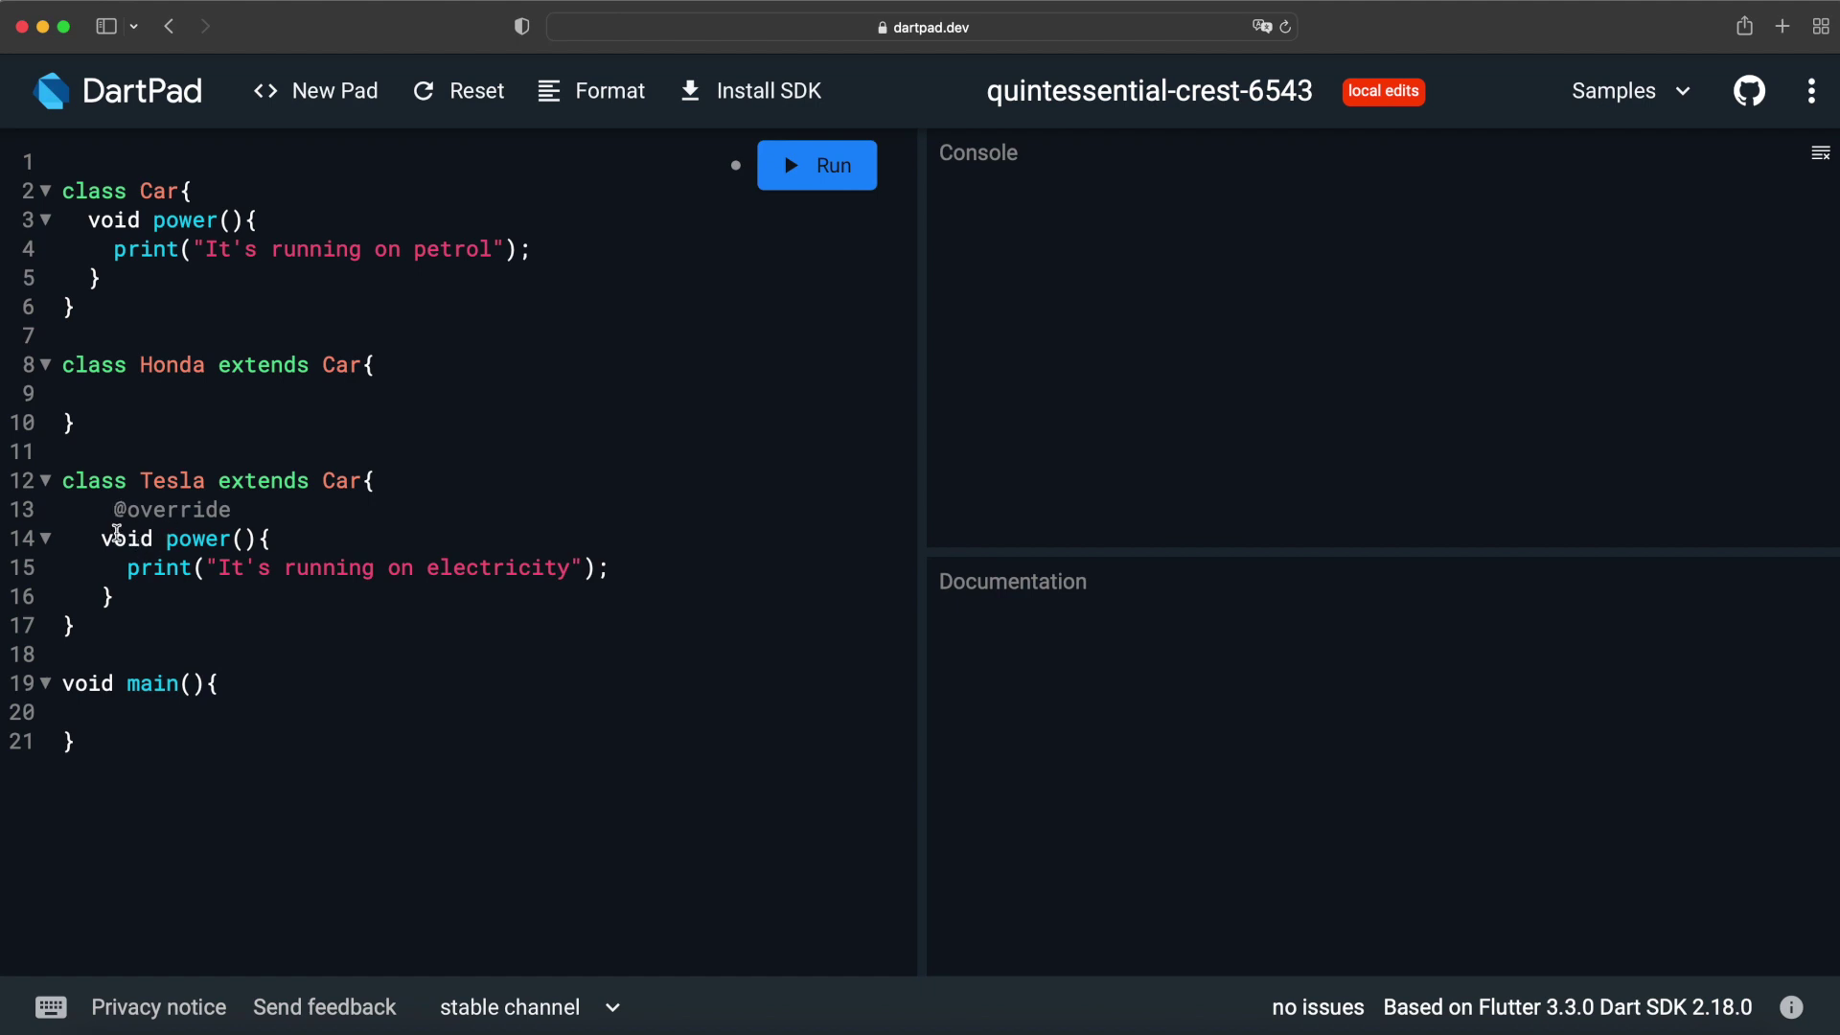
key("BackSpace")
left_click(159, 711)
Declare var vehicleA = Tesla(); and var vehicleB = Honda(); in main
key("Return")
type("var ")
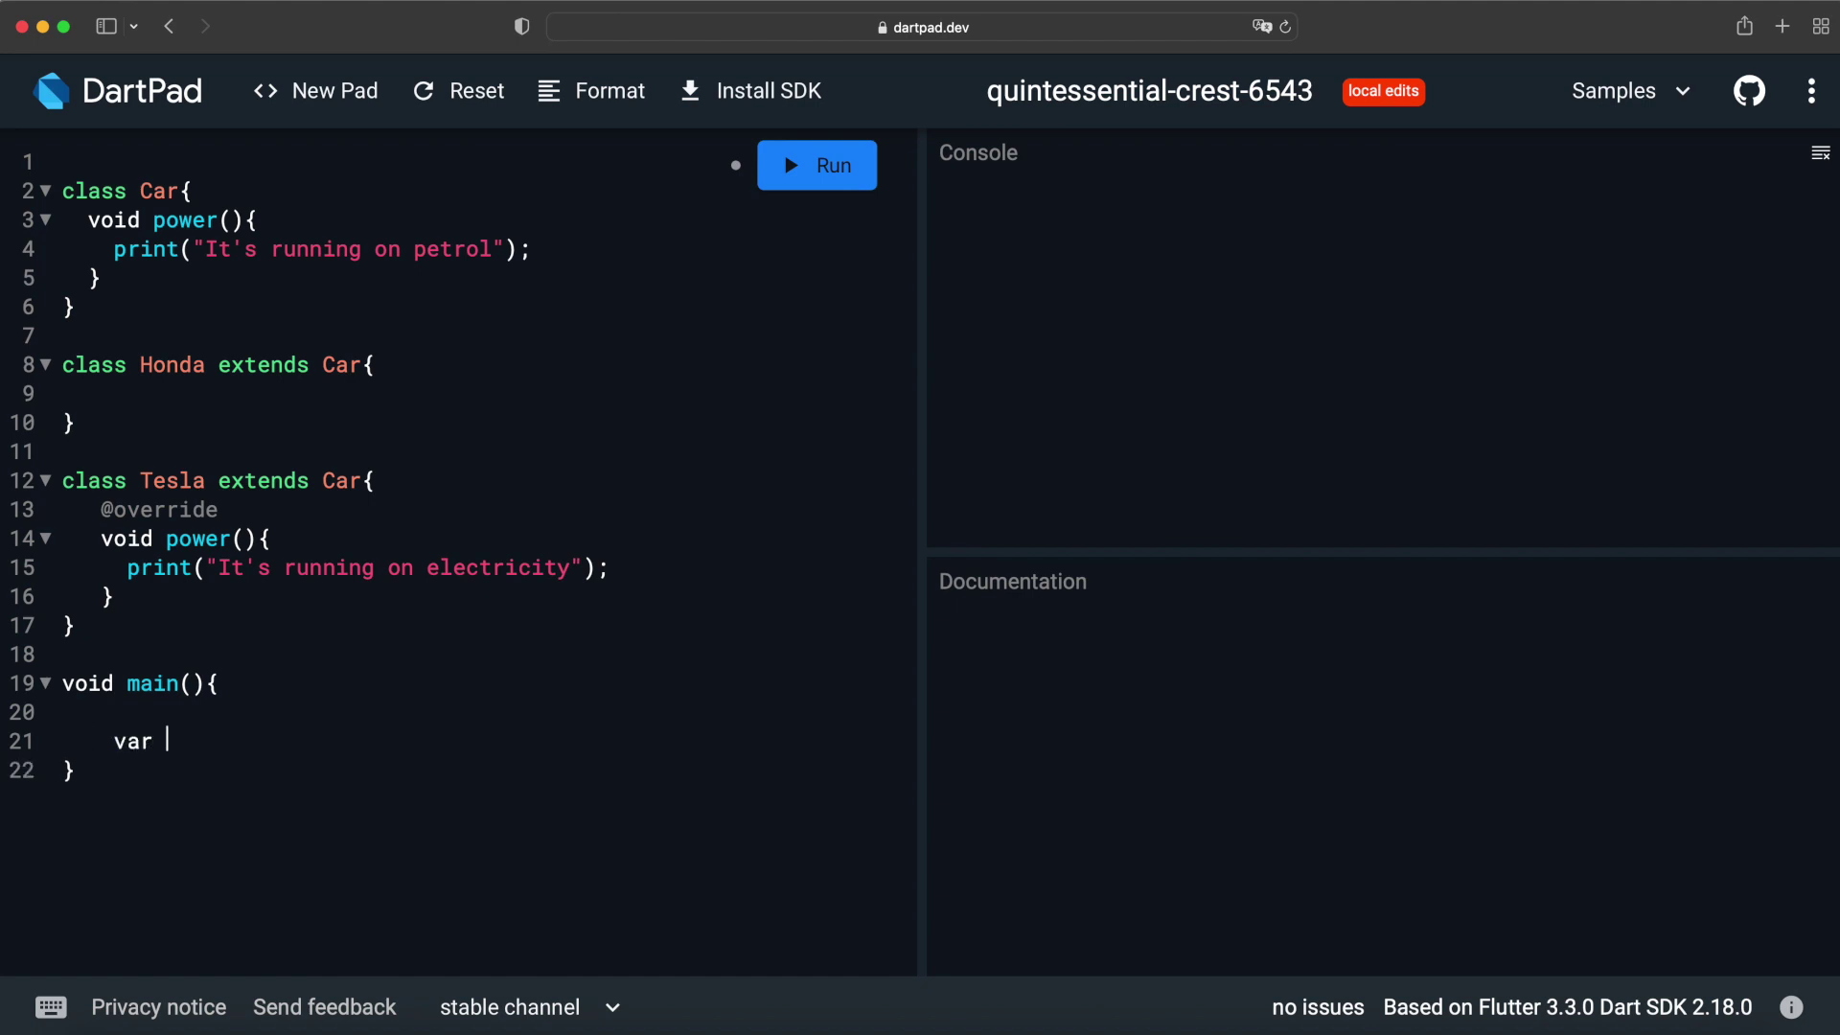
type("vehicle")
type("A = ")
type("Tesl")
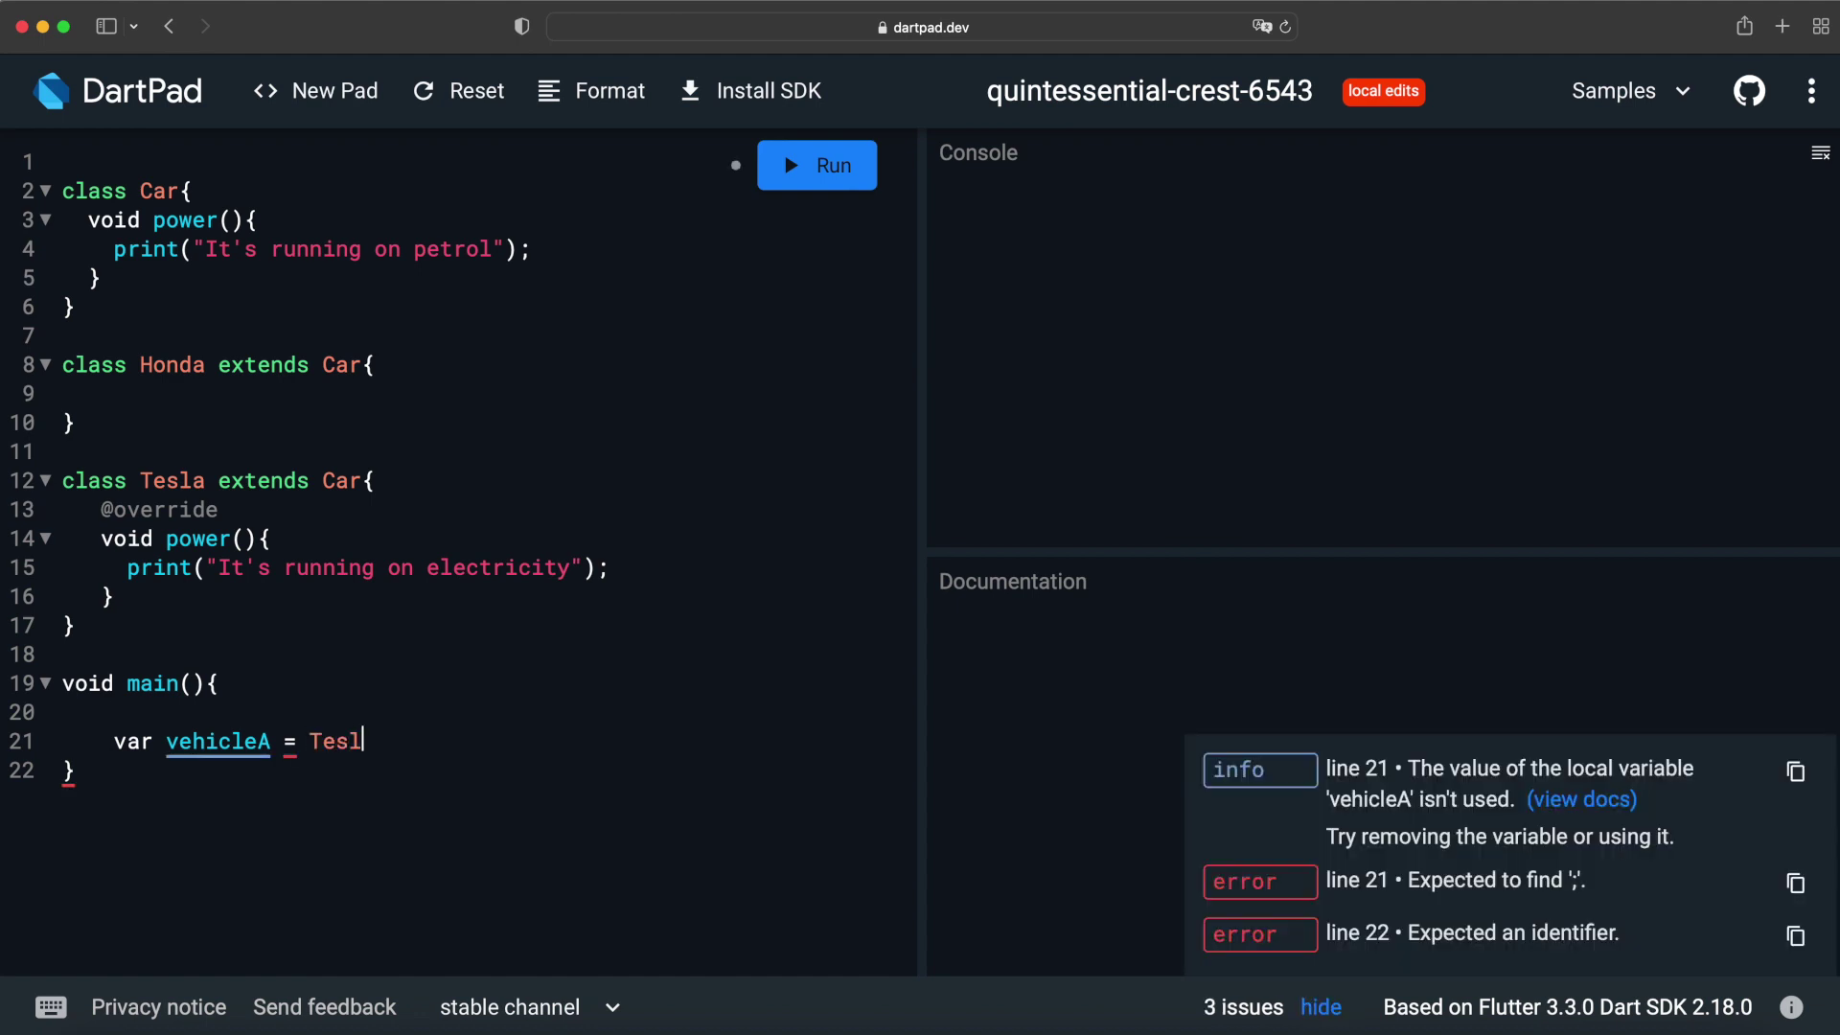
type("a();")
key("Return")
key("Tab")
type("var vehi")
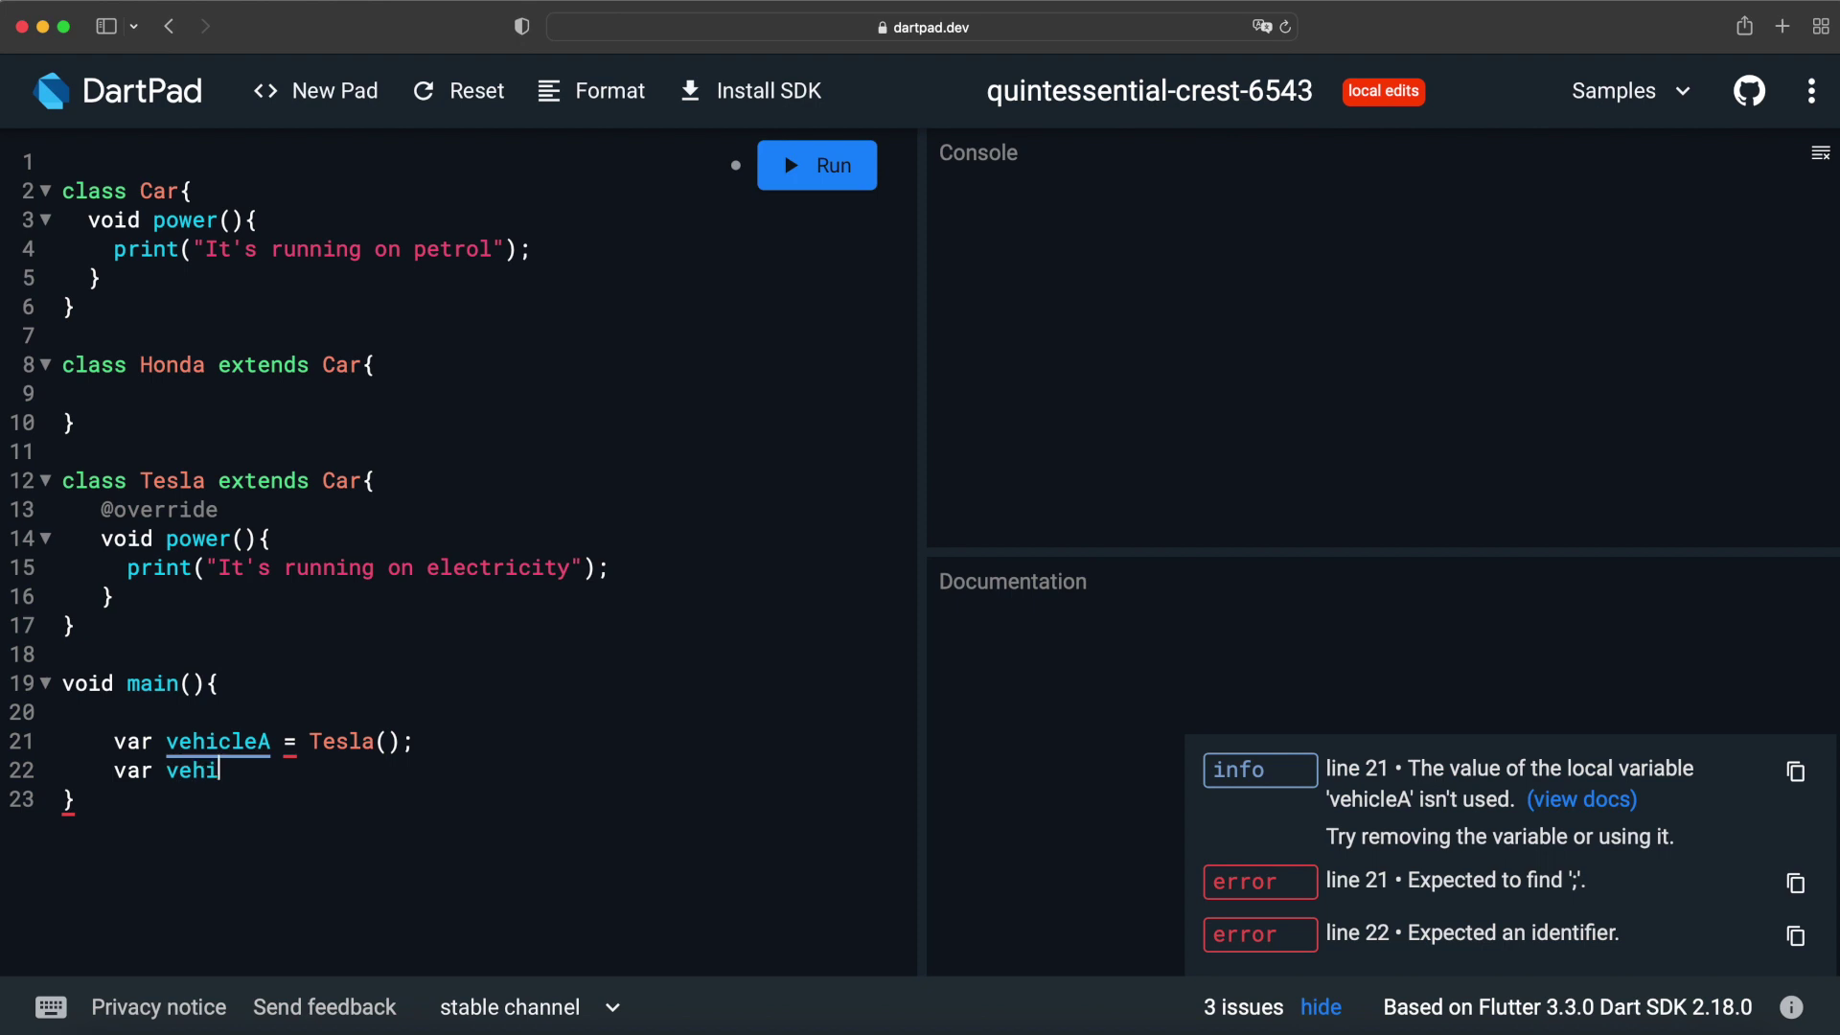
type("cleB")
type(" =")
type(" Honda();")
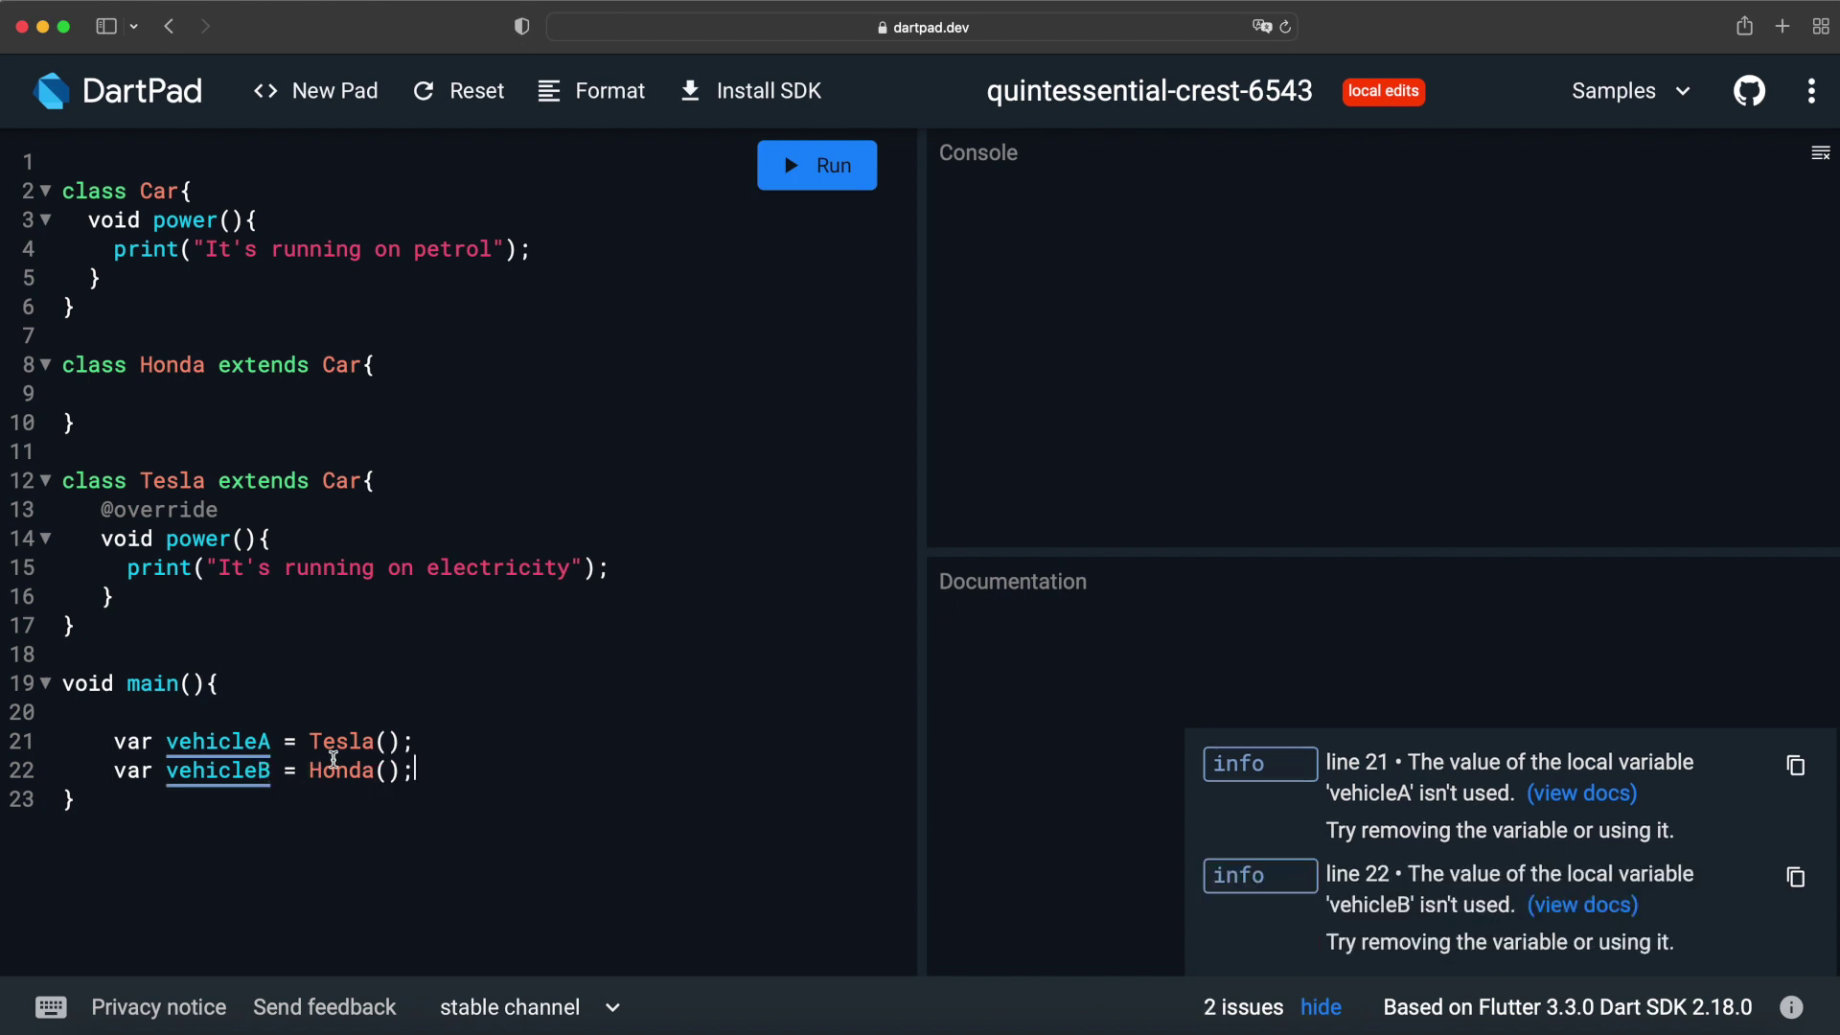
key("Return")
key("Tab")
type("vehicle")
type("a")
Add vehicleA.power(); and vehicleB.power(); statements to main
key("BackSpace")
type("A.")
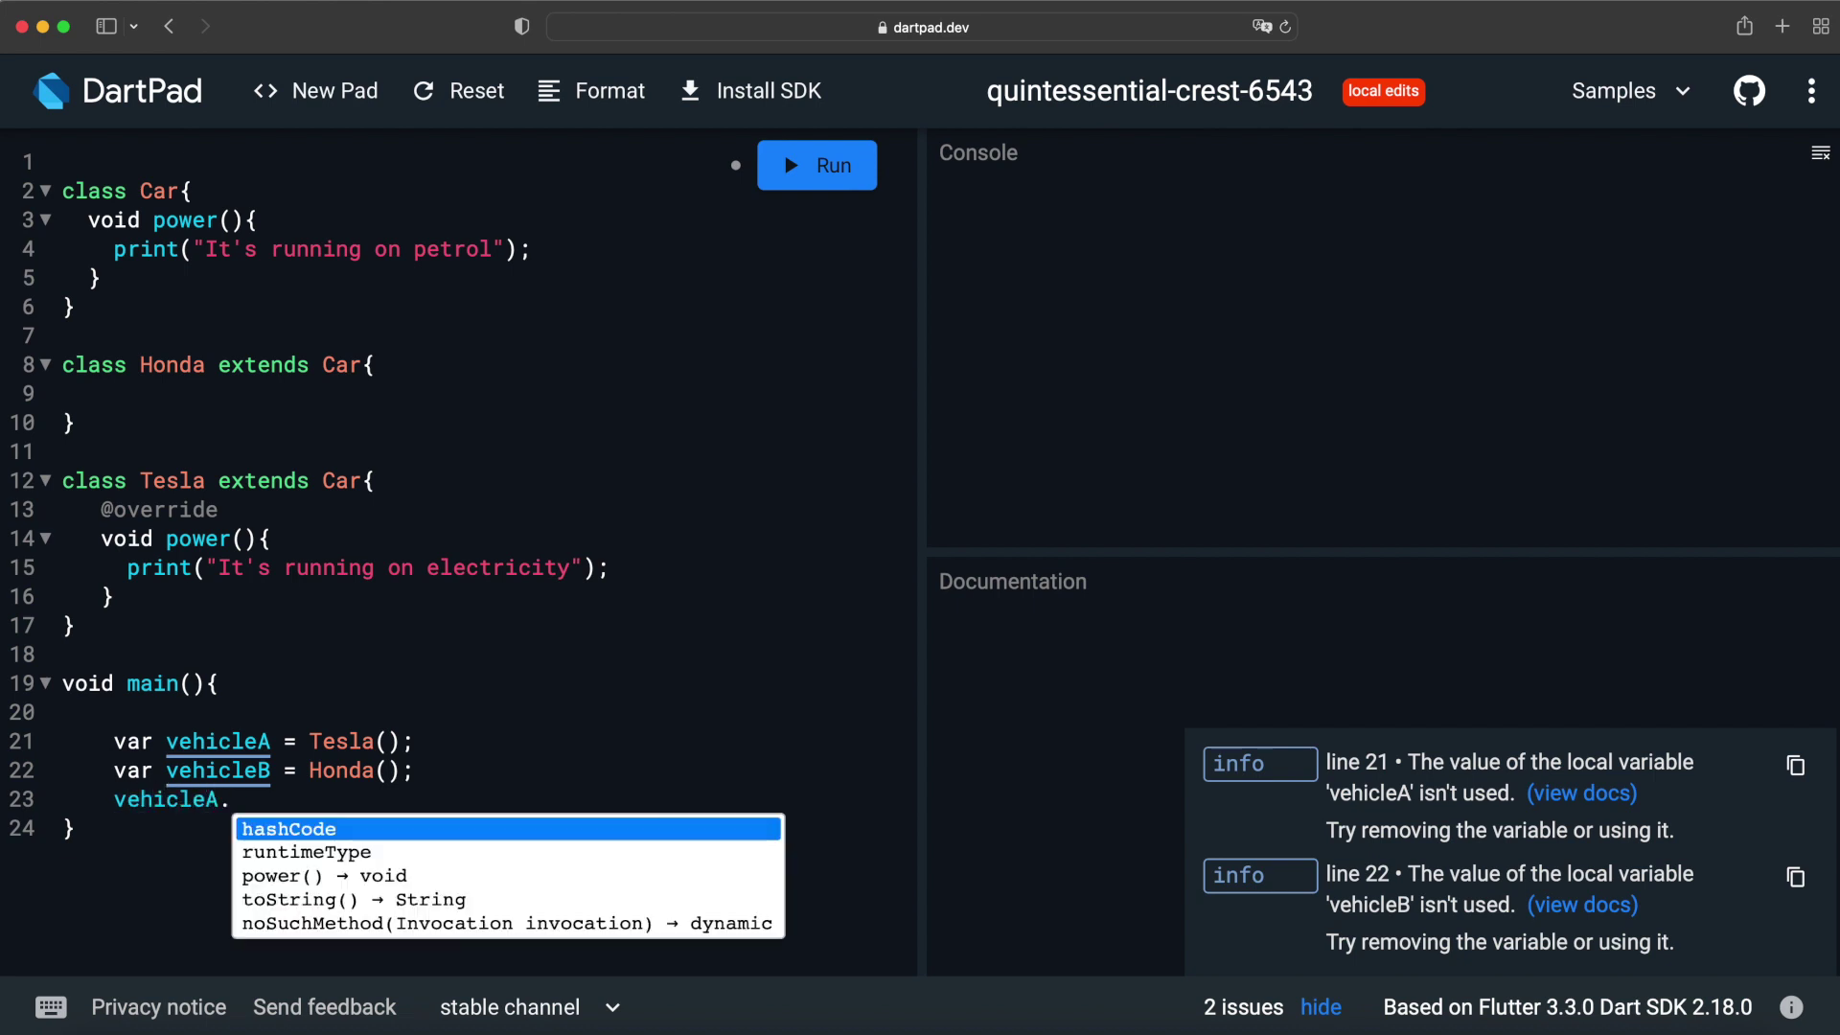
key("Down")
key("Down")
key("Return")
key("Right")
type(";")
key("Return")
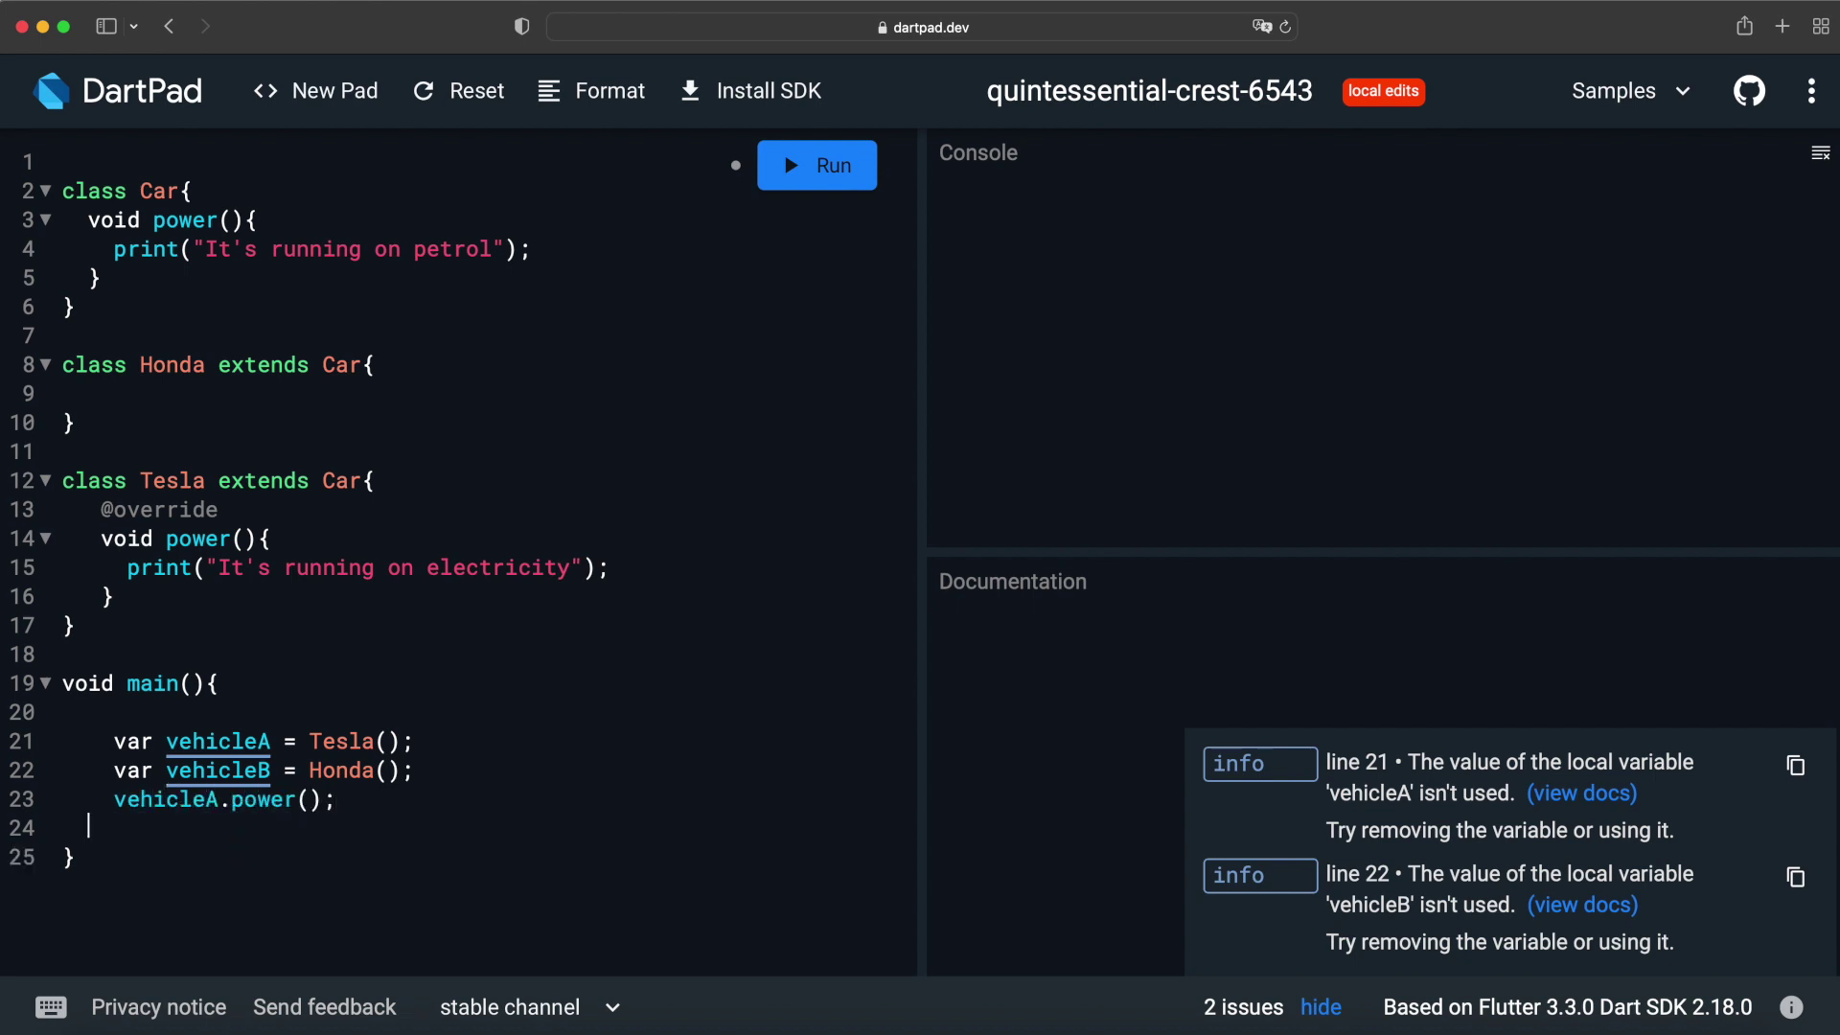
type("vehicleB.po")
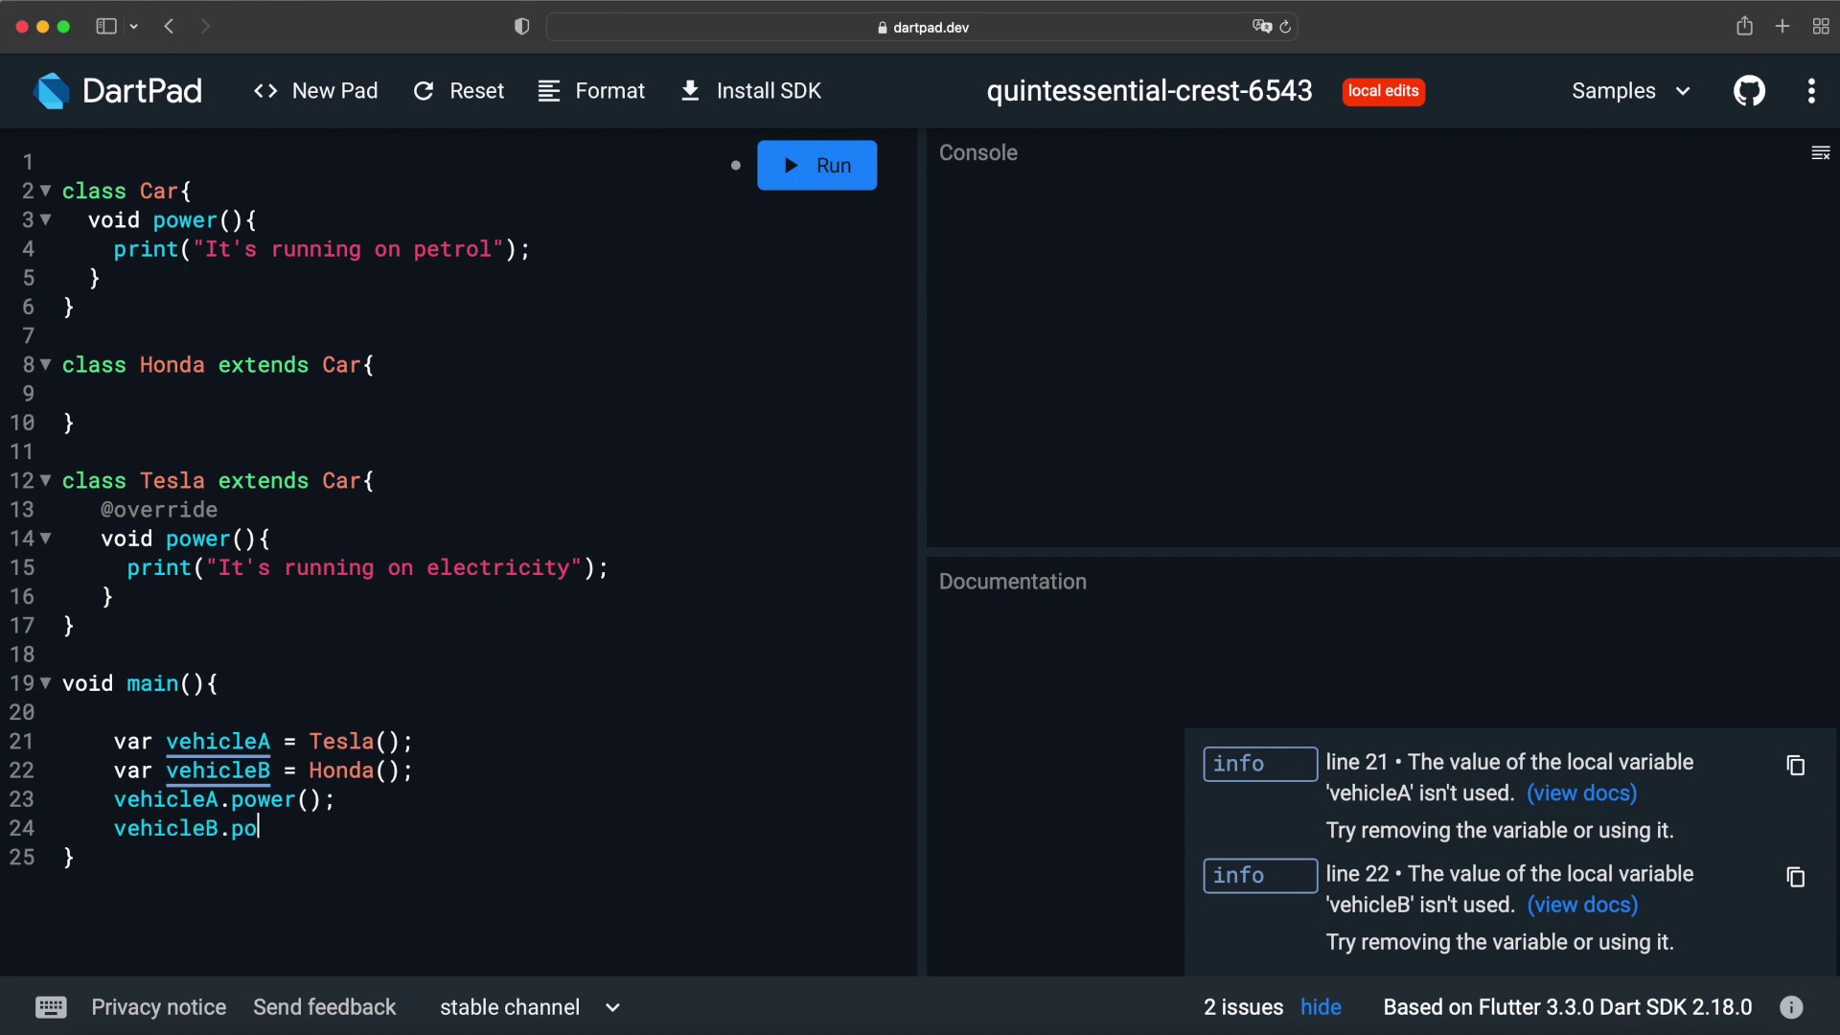
key("Return")
key("Right")
type(";")
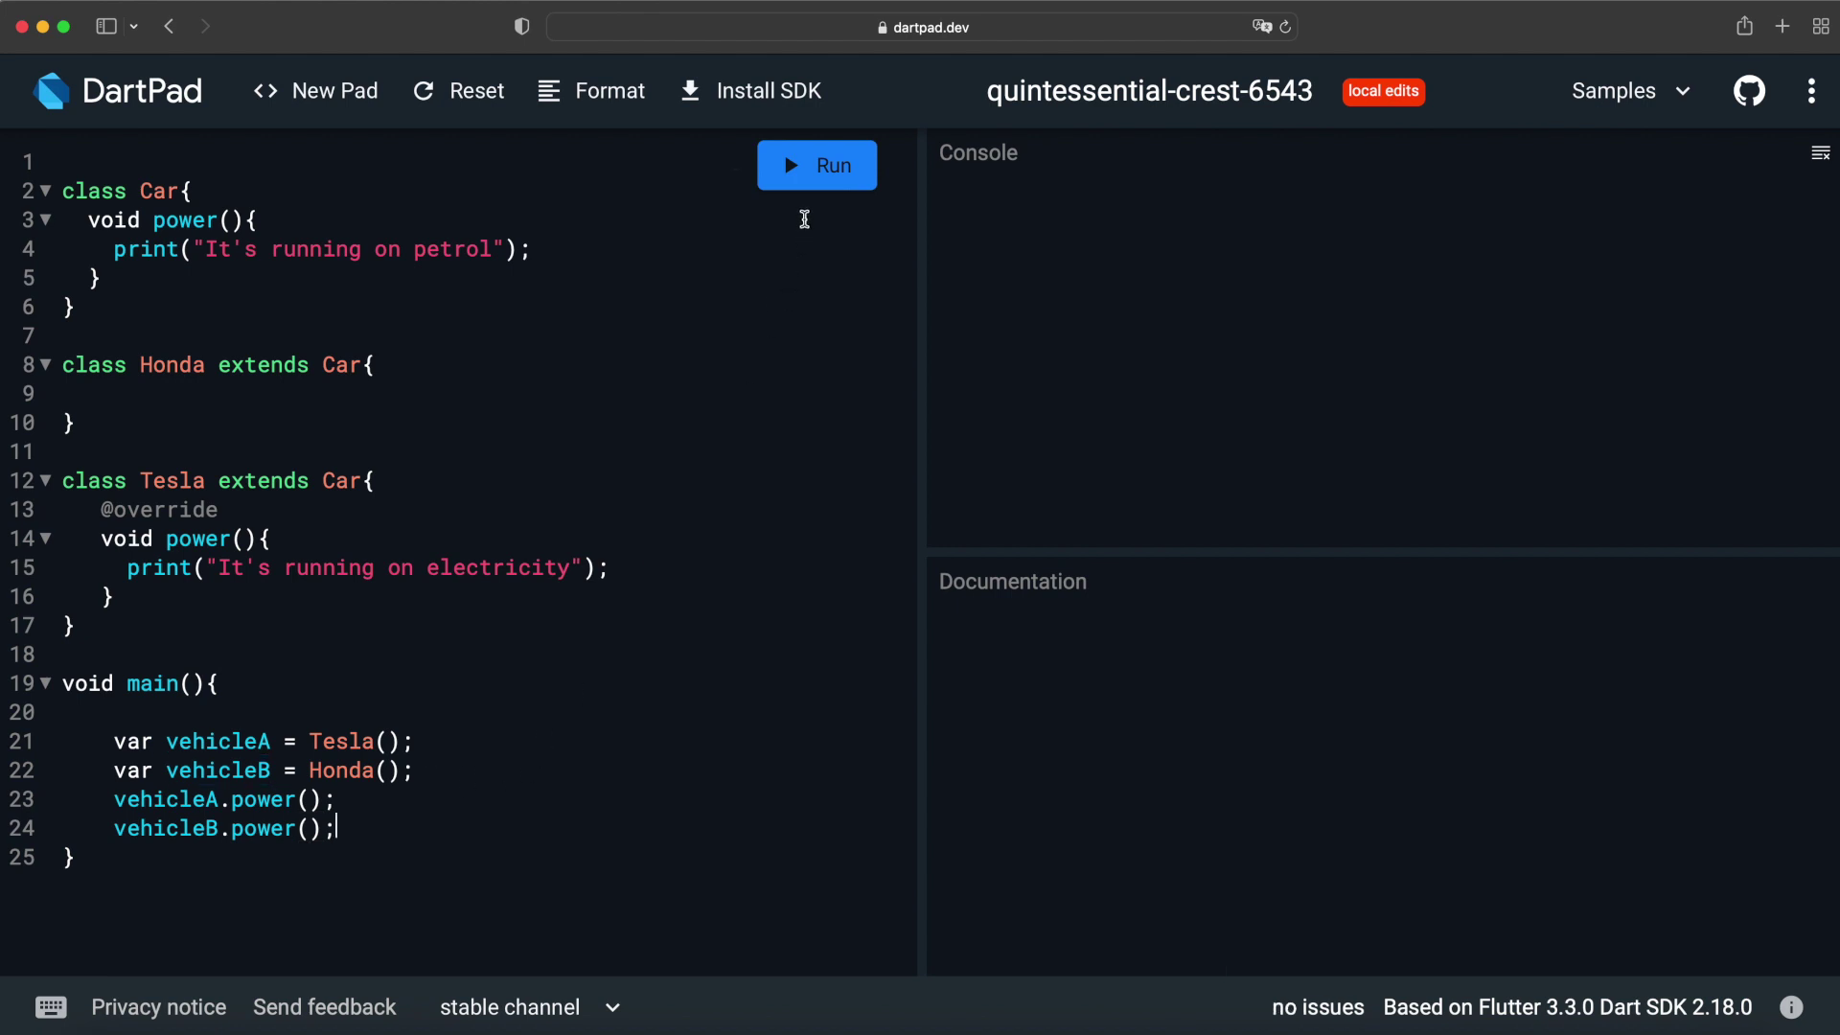
Run the program and highlight Tesla's electricity message as the first output's source
left_click(814, 188)
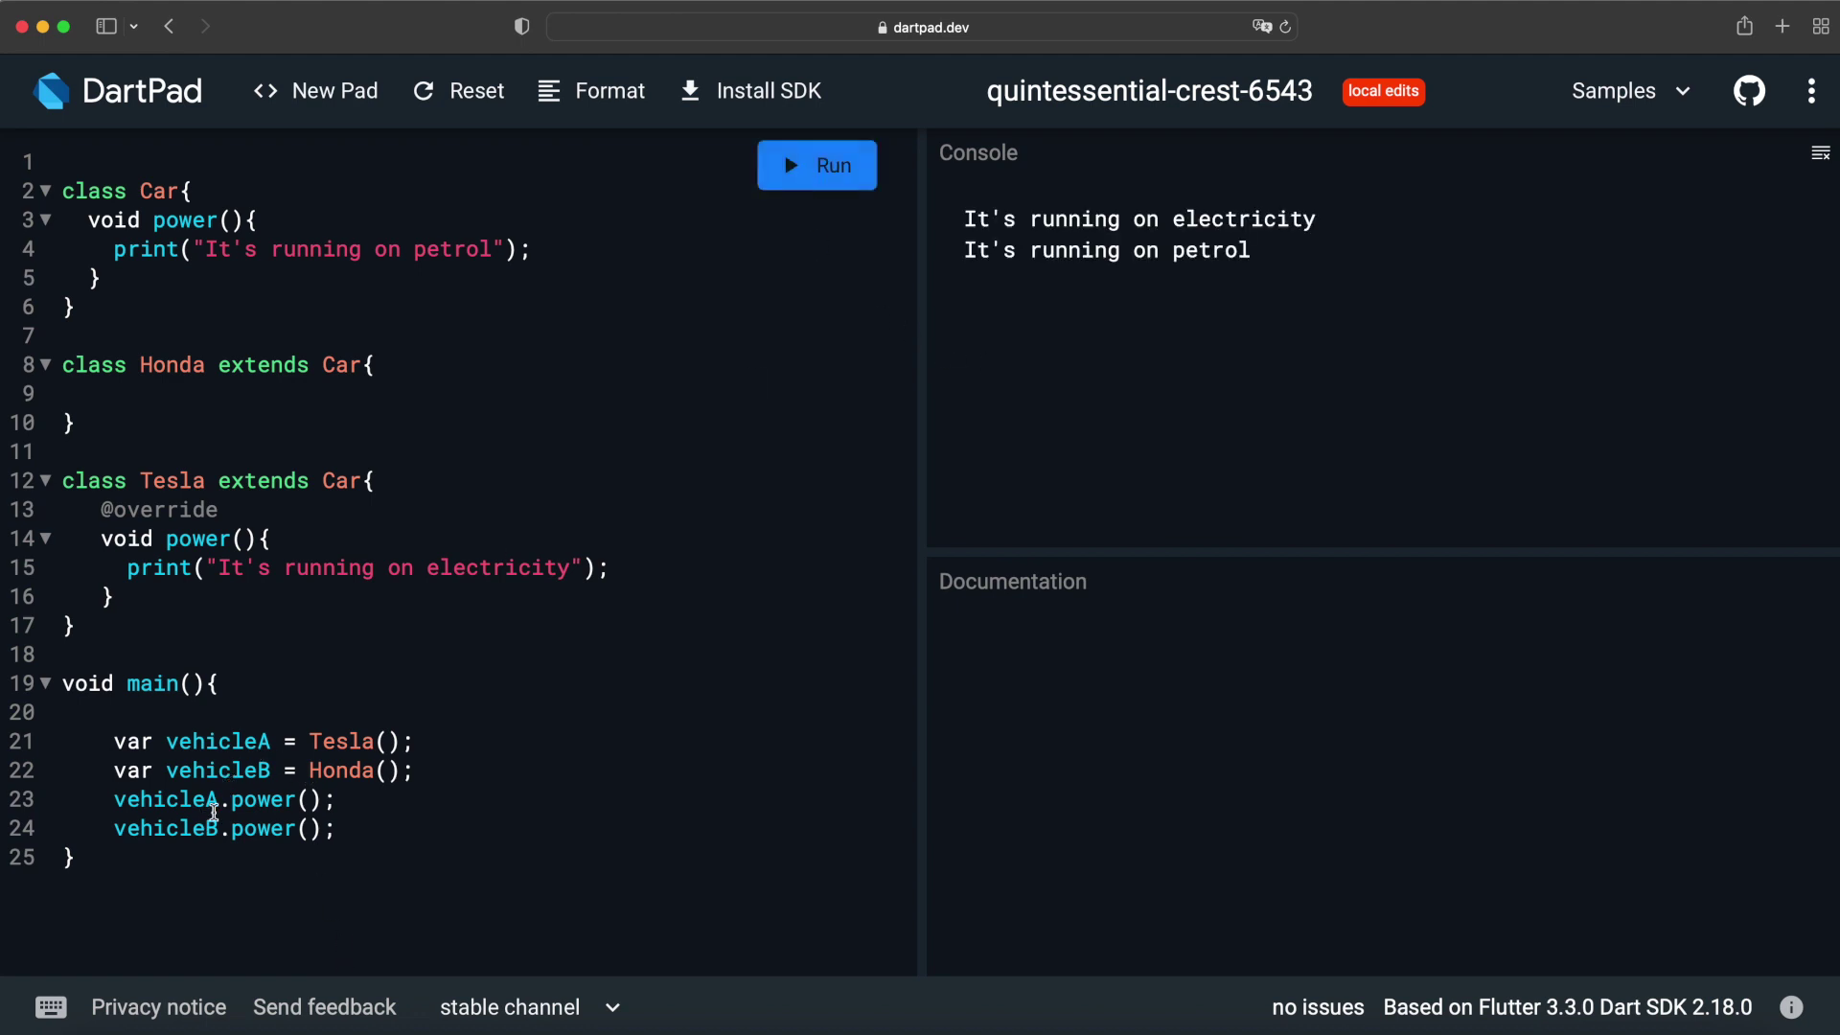
left_click_drag(219, 799, 193, 799)
left_click(371, 748)
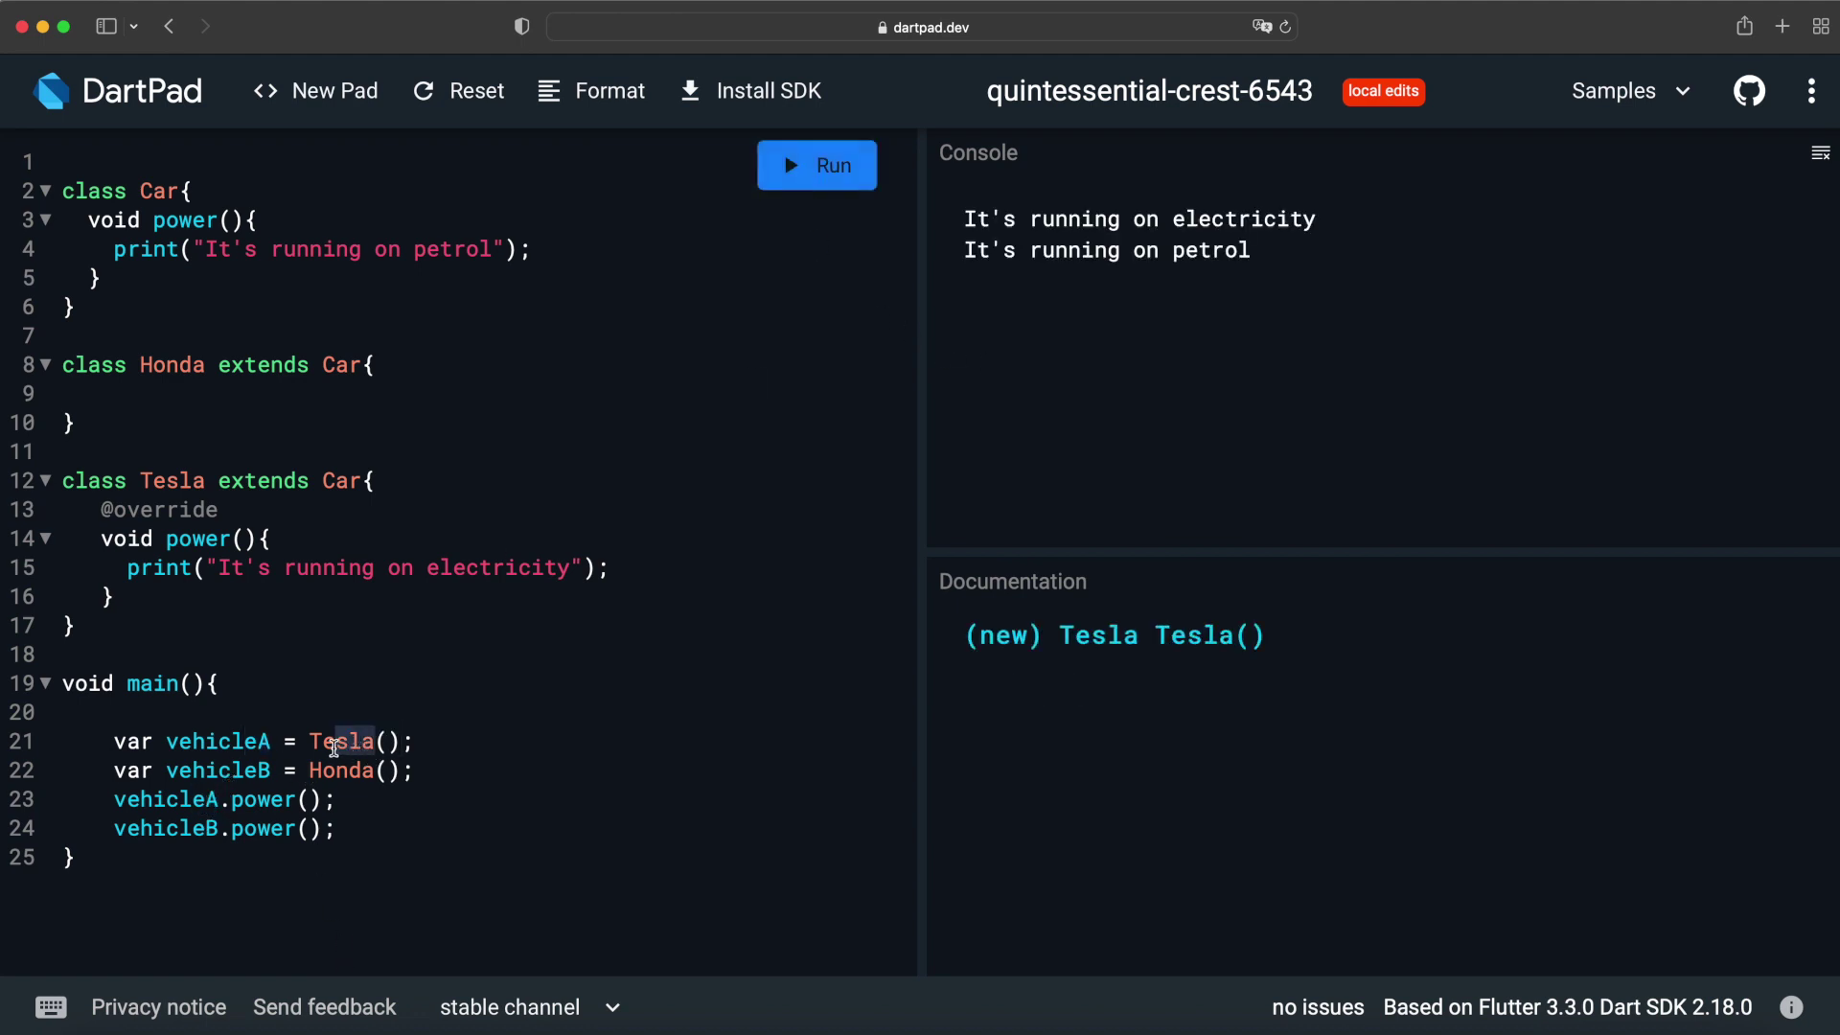
left_click(579, 568)
left_click_drag(579, 568, 207, 568)
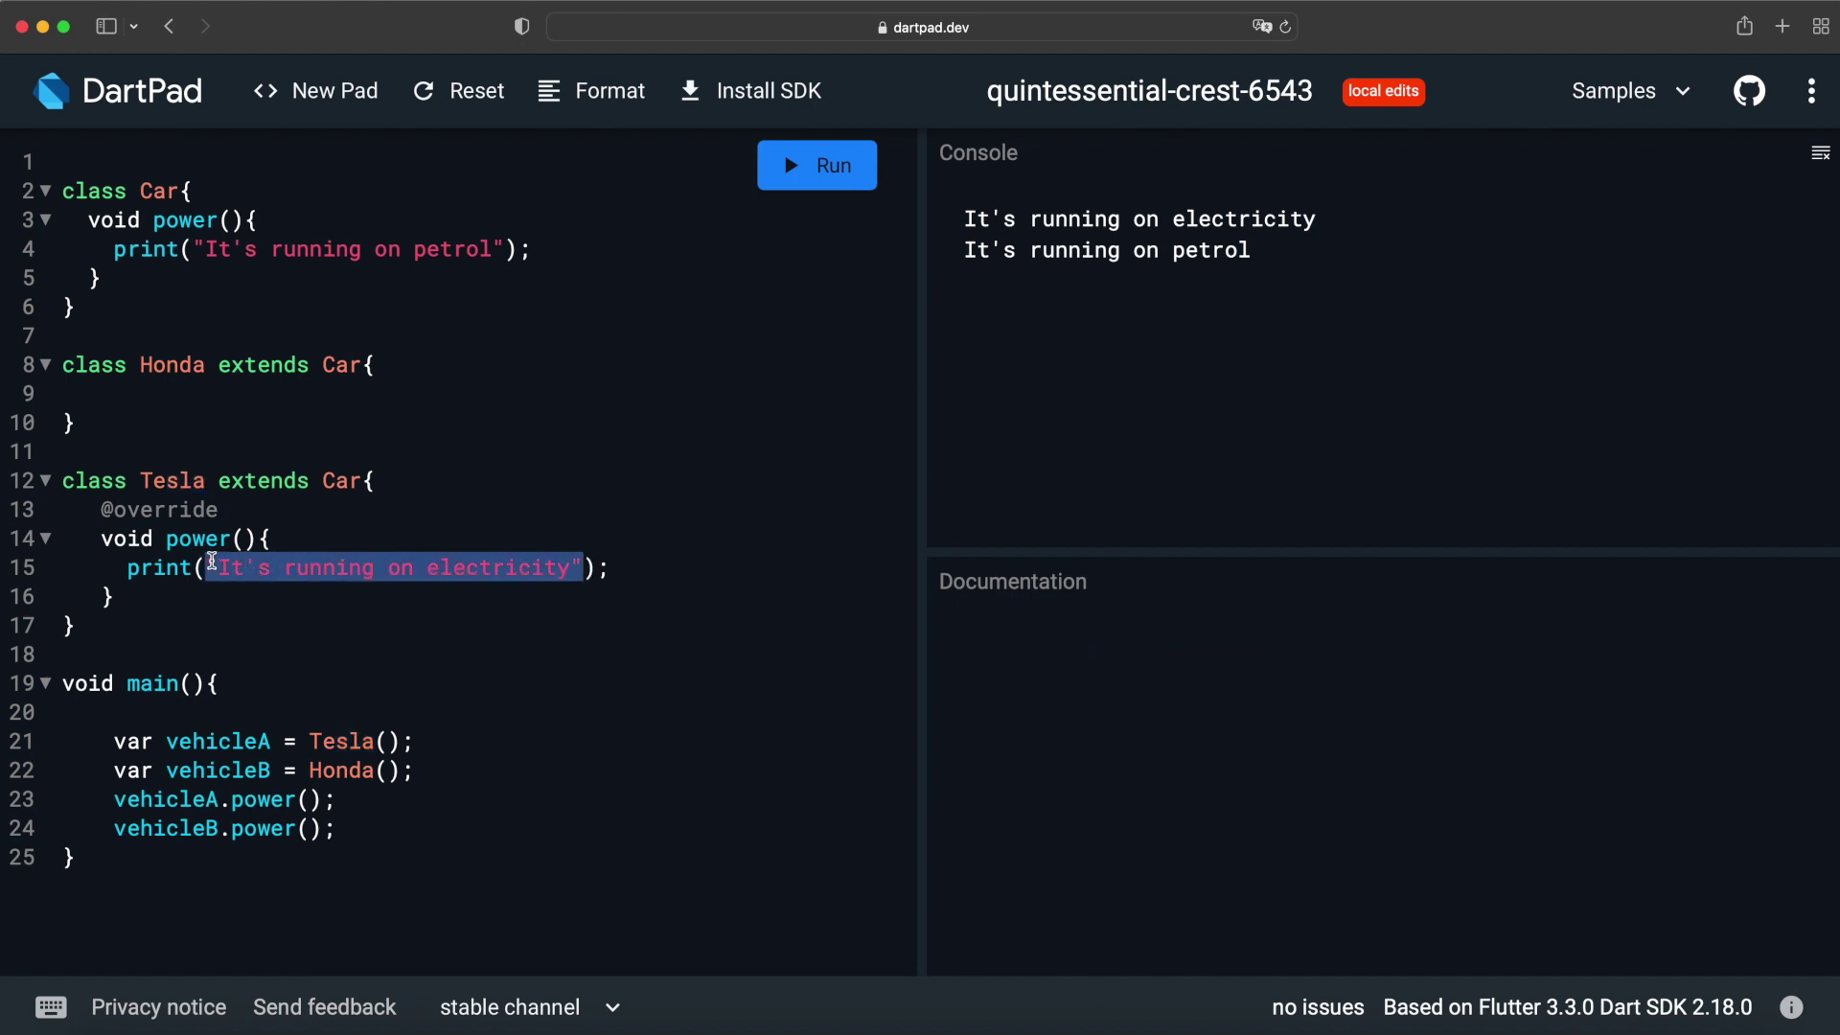
left_click(381, 599)
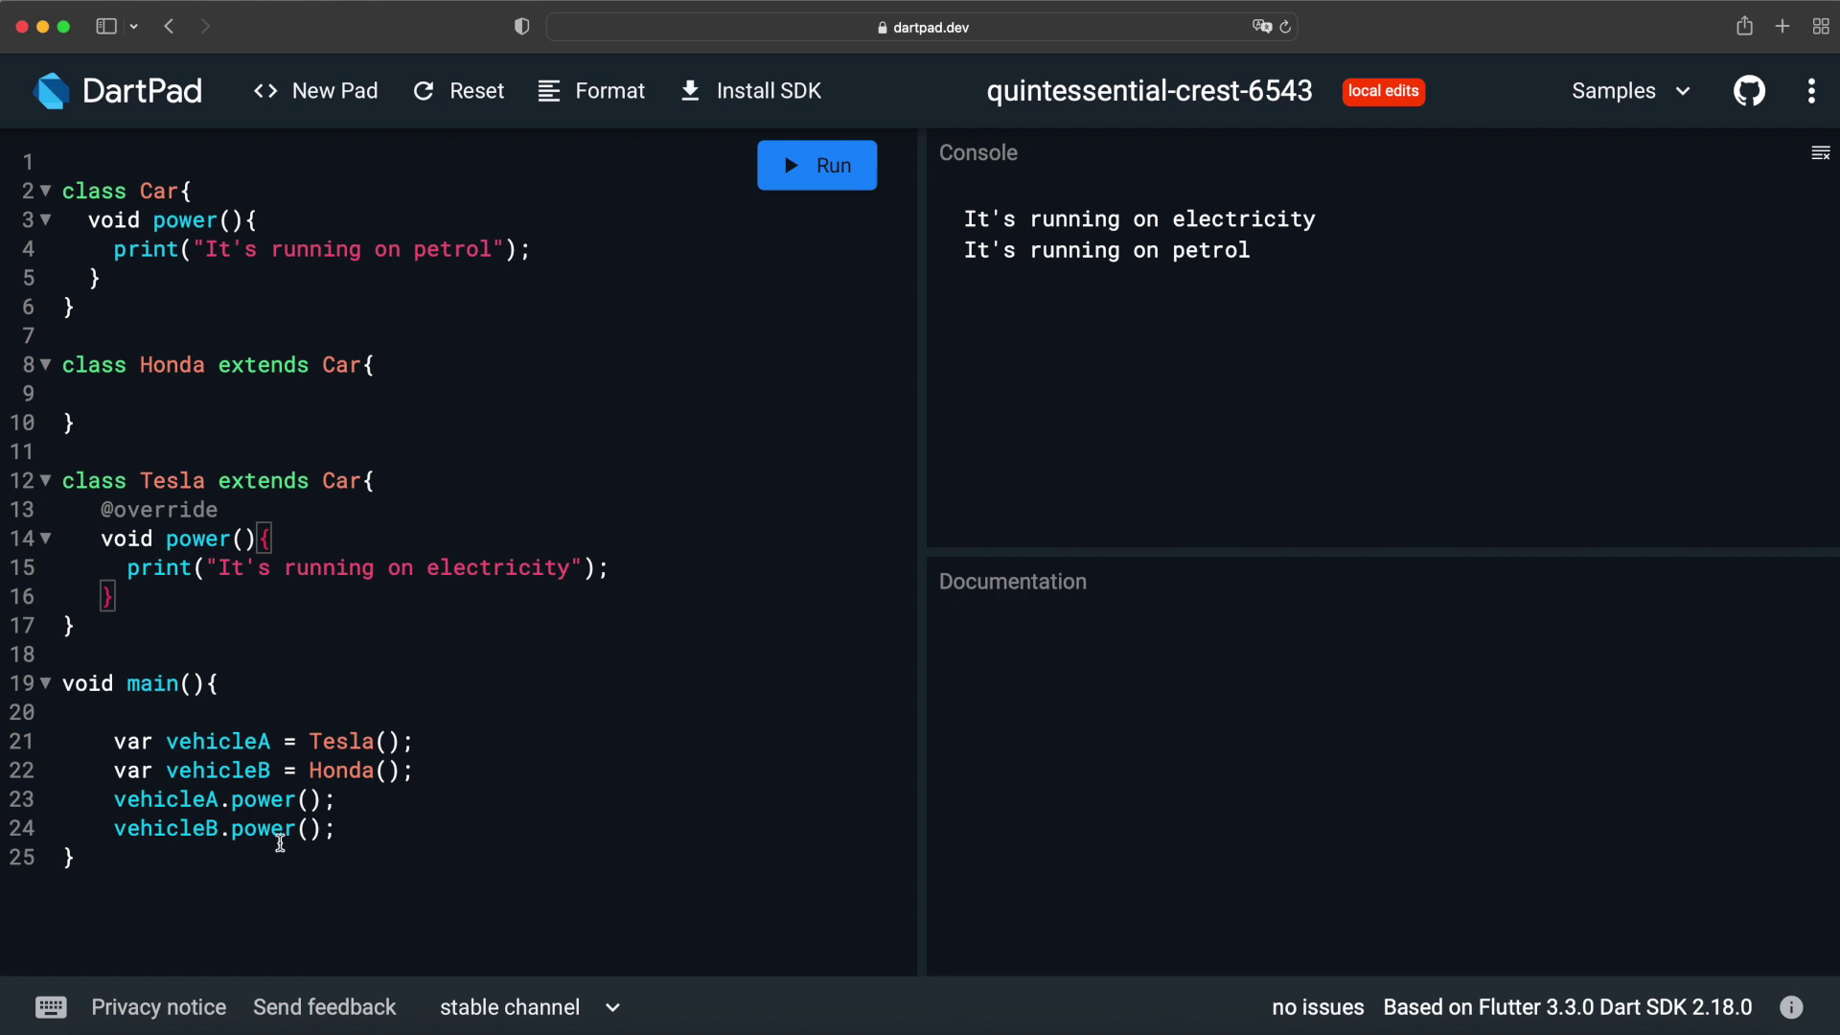
Trace vehicleB's petrol output to Car's power() method and highlight the power() occurrences
left_click(207, 828)
double_click(252, 828)
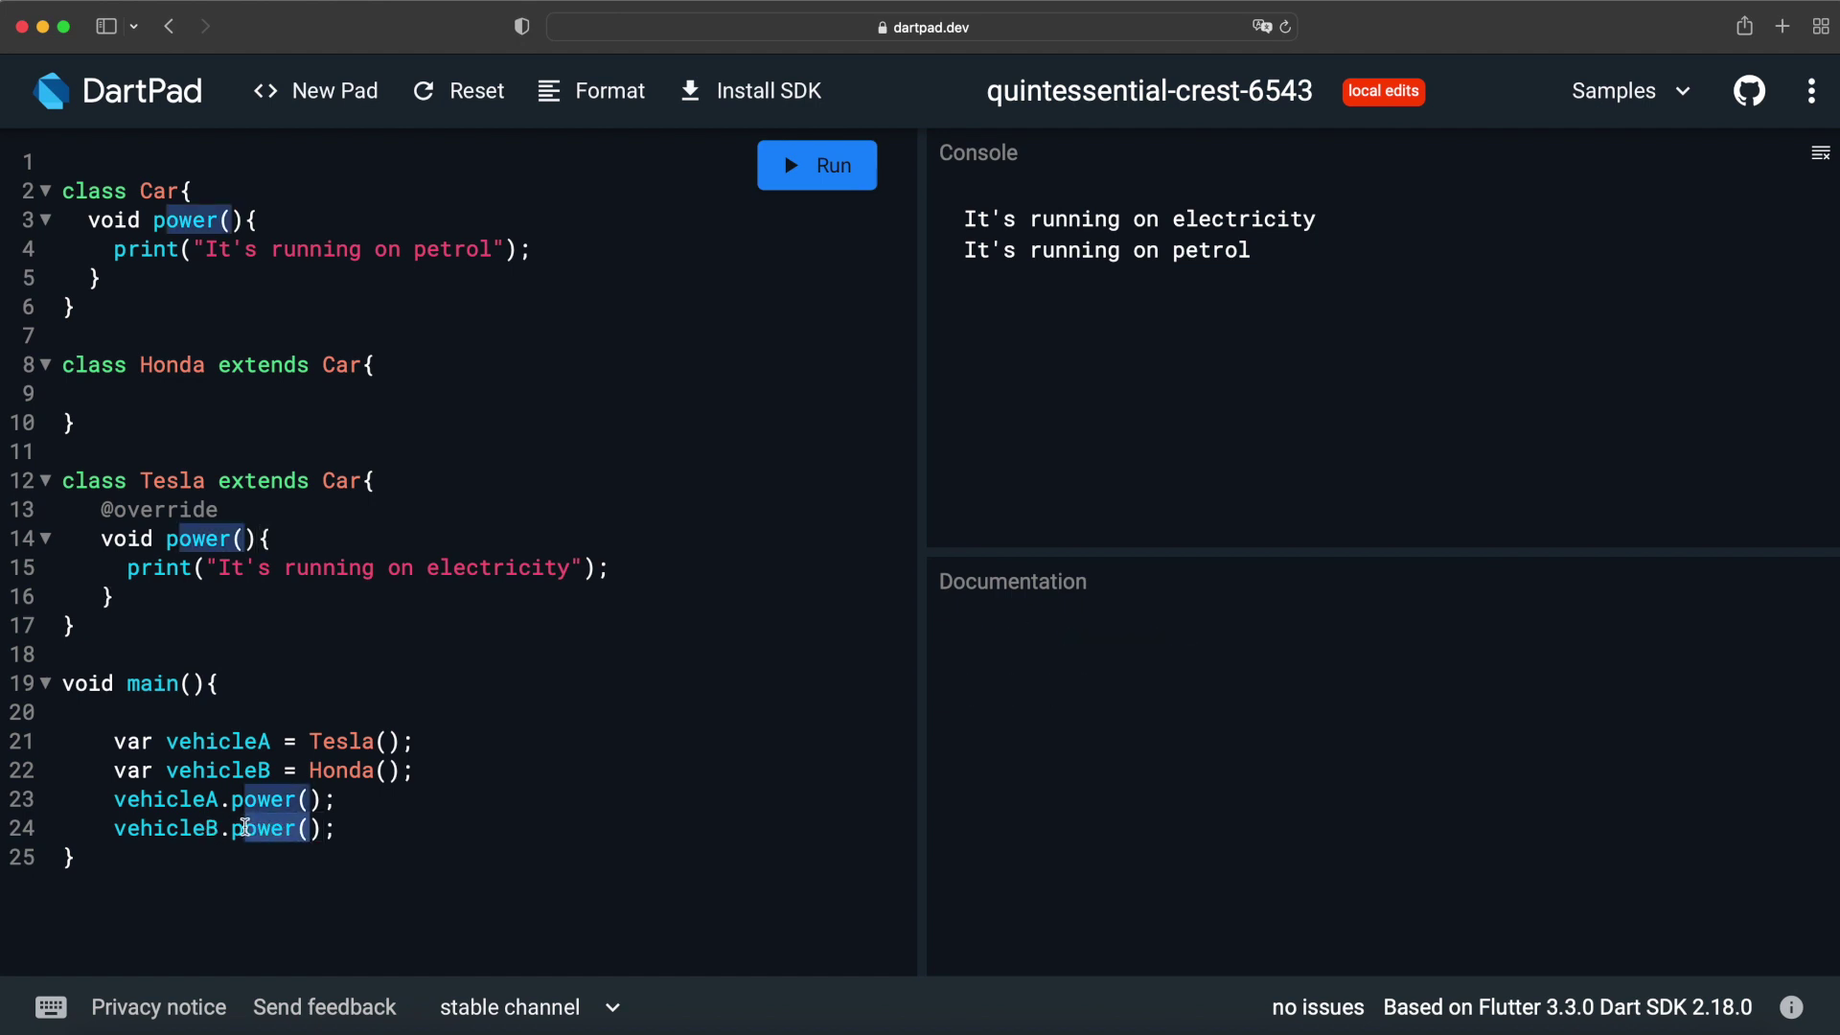
left_click_drag(466, 251, 219, 252)
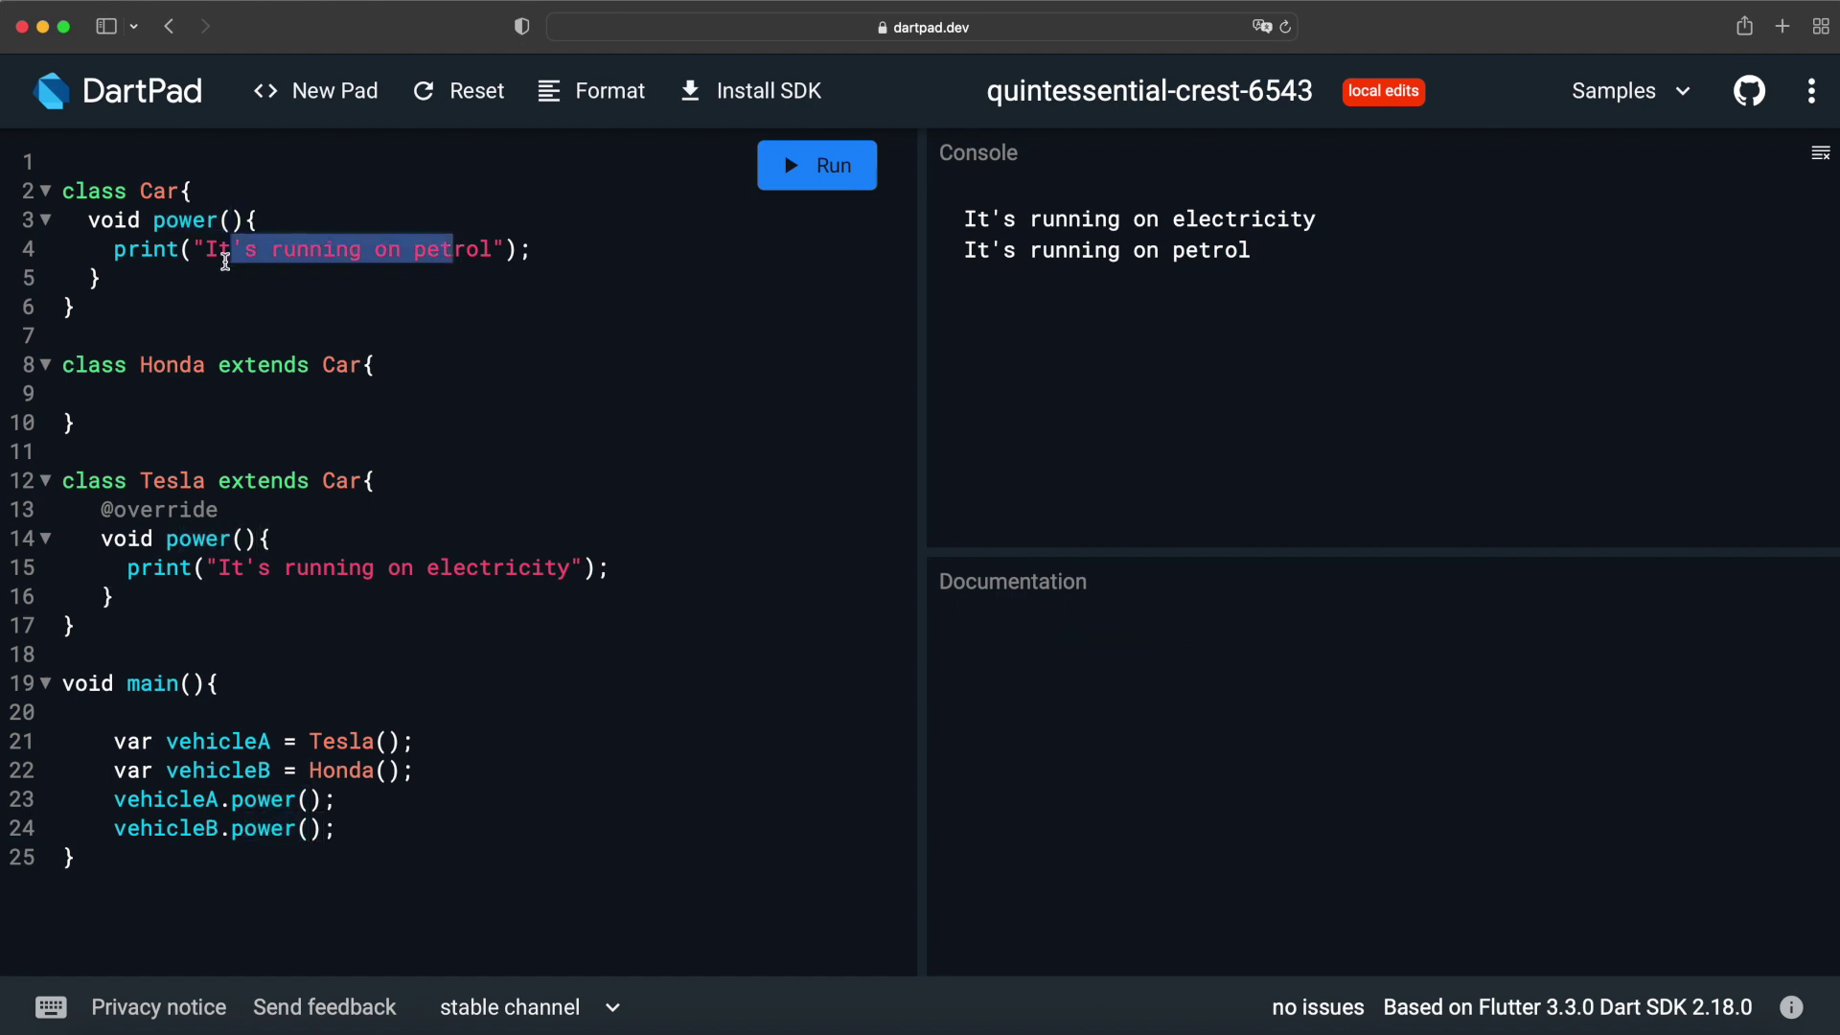
left_click(326, 587)
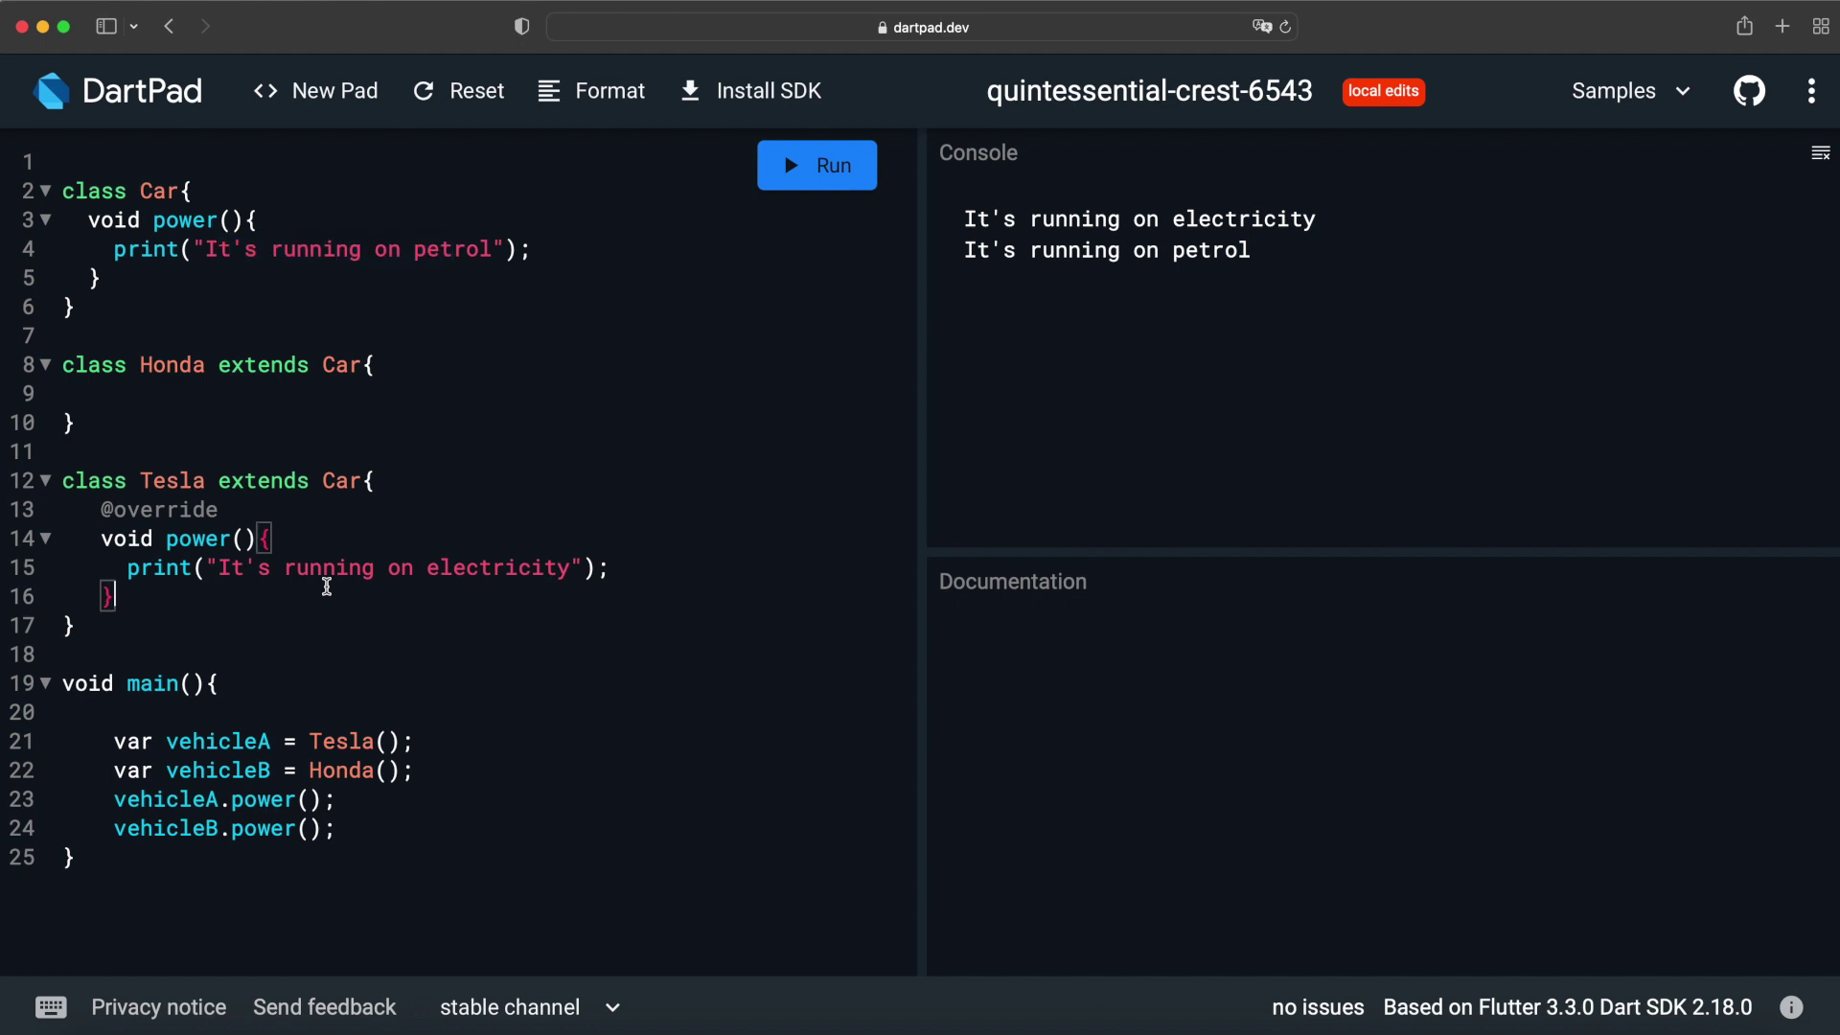
left_click(261, 539)
key("Left")
key("Left")
key("Left")
left_click(273, 569)
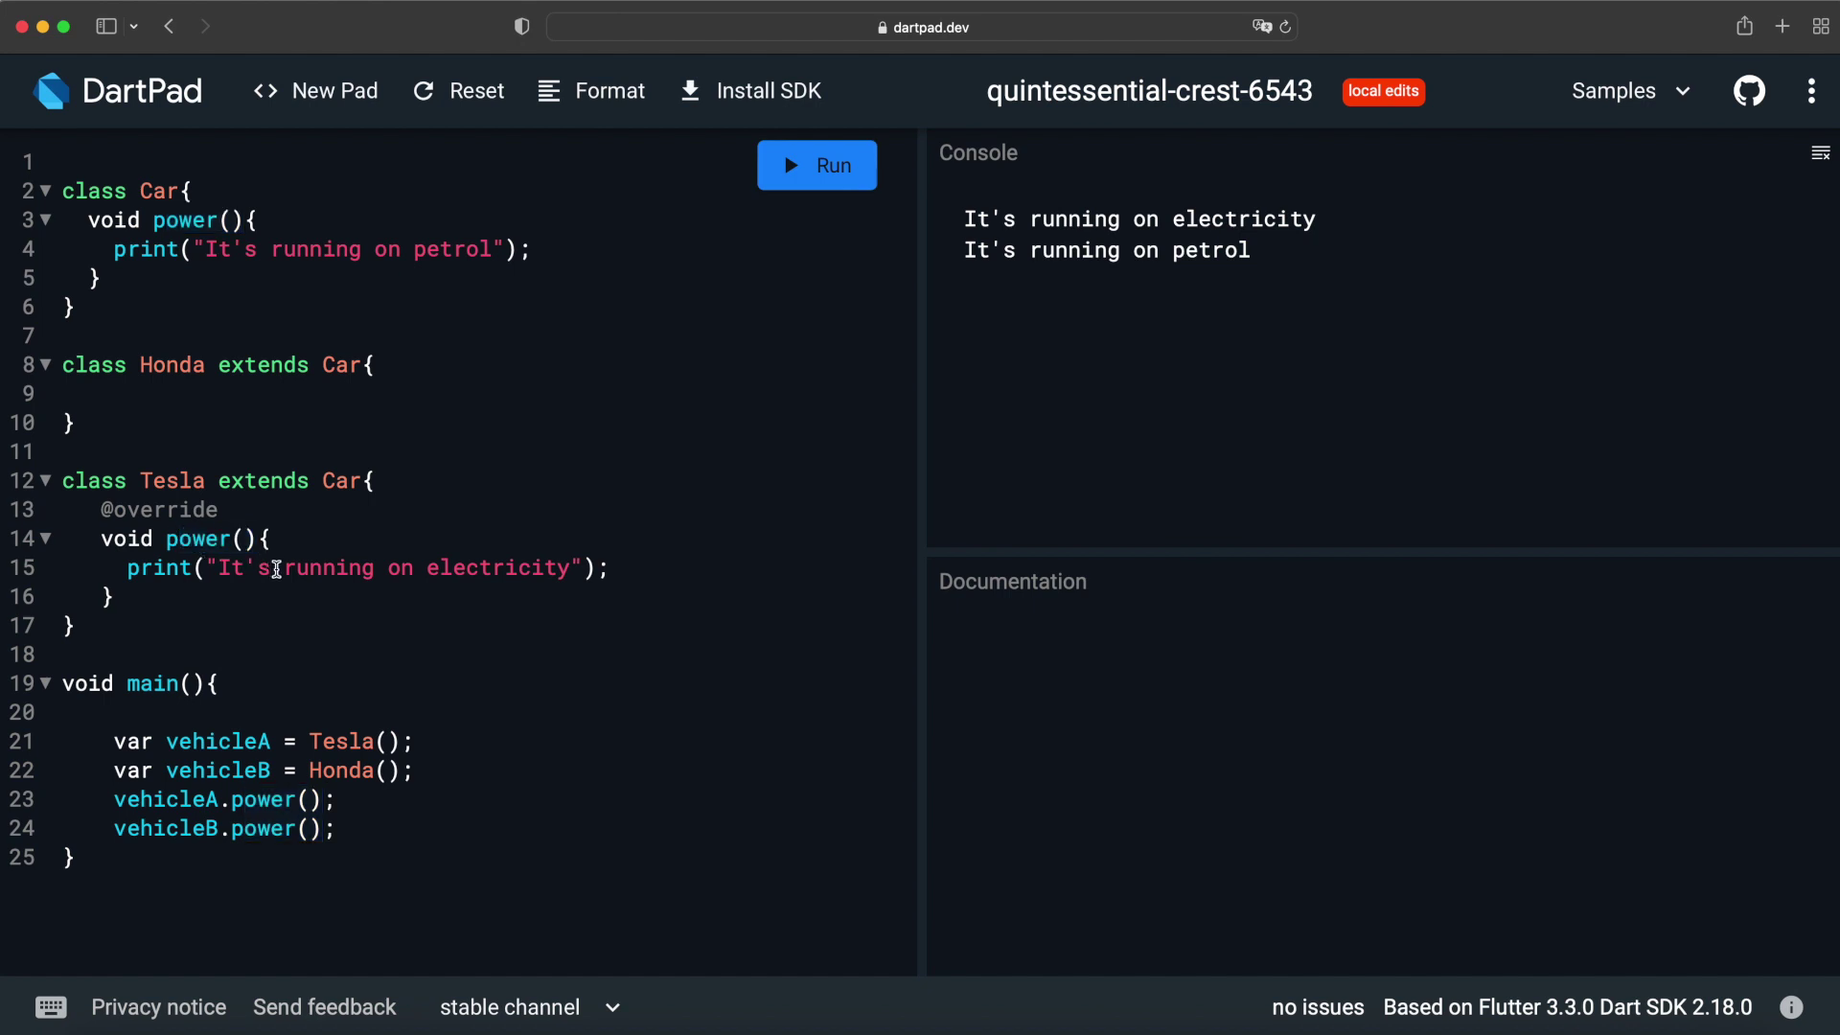